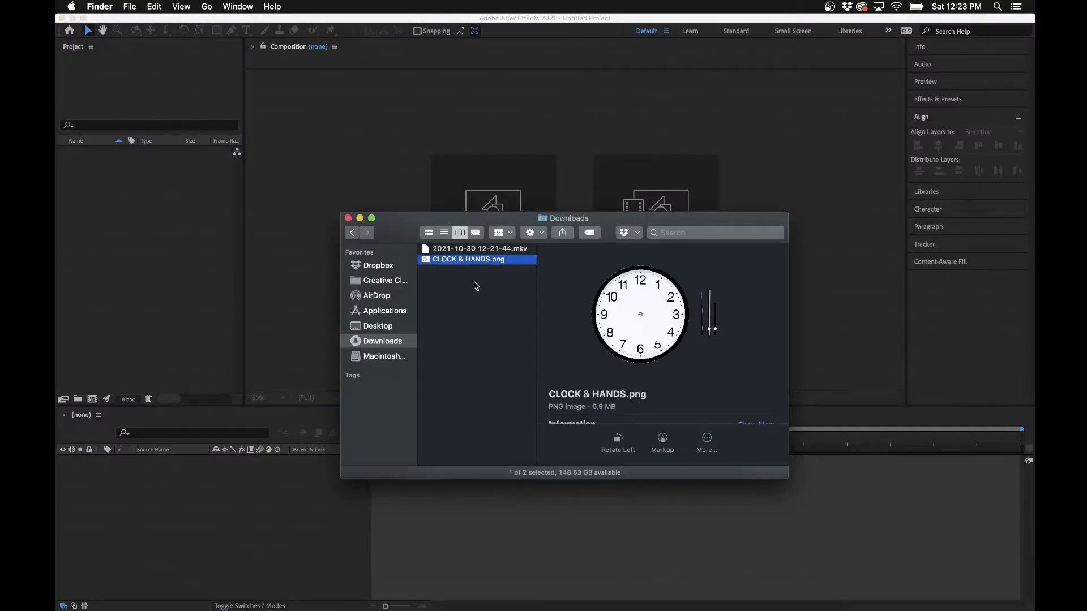
Drag CLOCK & HANDS.png from the Downloads folder into the Project panel.
{"action": "left_click_drag", "start_coordinate": [459, 264], "coordinate": [147, 241]}
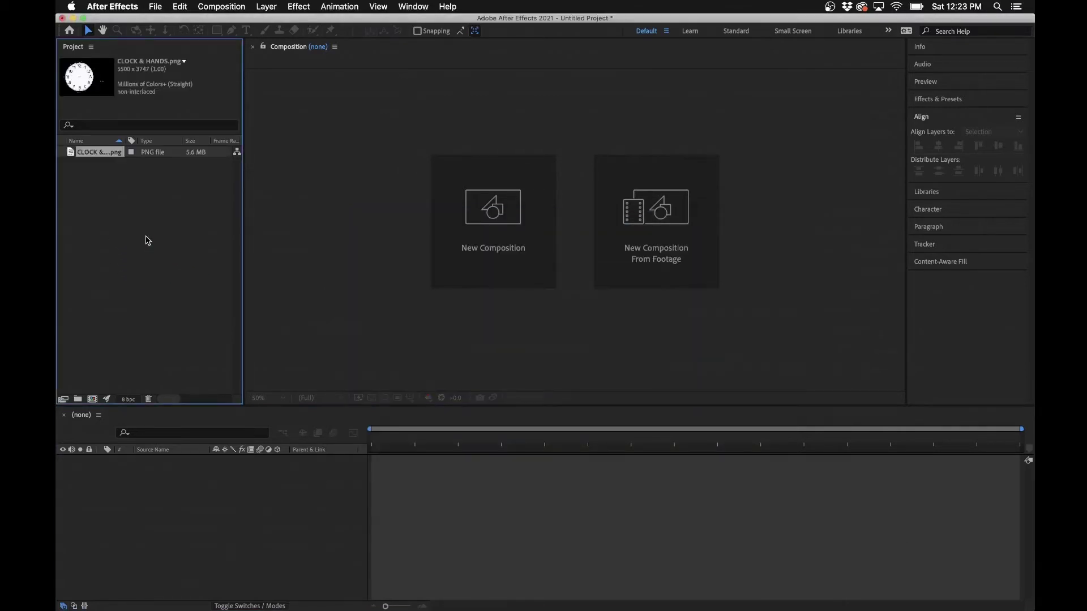
Create a 1920×1080 composition named CLOCK ANIMATION, duration 0;10;00;00, with a red background.
{"action": "left_click", "coordinate": [146, 241]}
{"action": "left_click", "coordinate": [232, 6]}
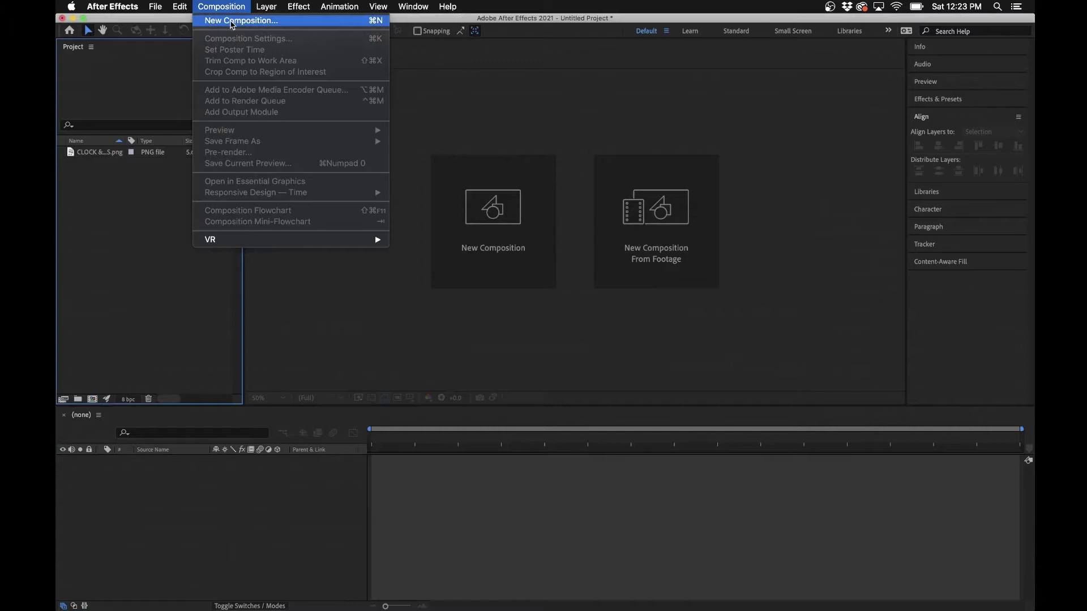
{"action": "left_click", "coordinate": [231, 17]}
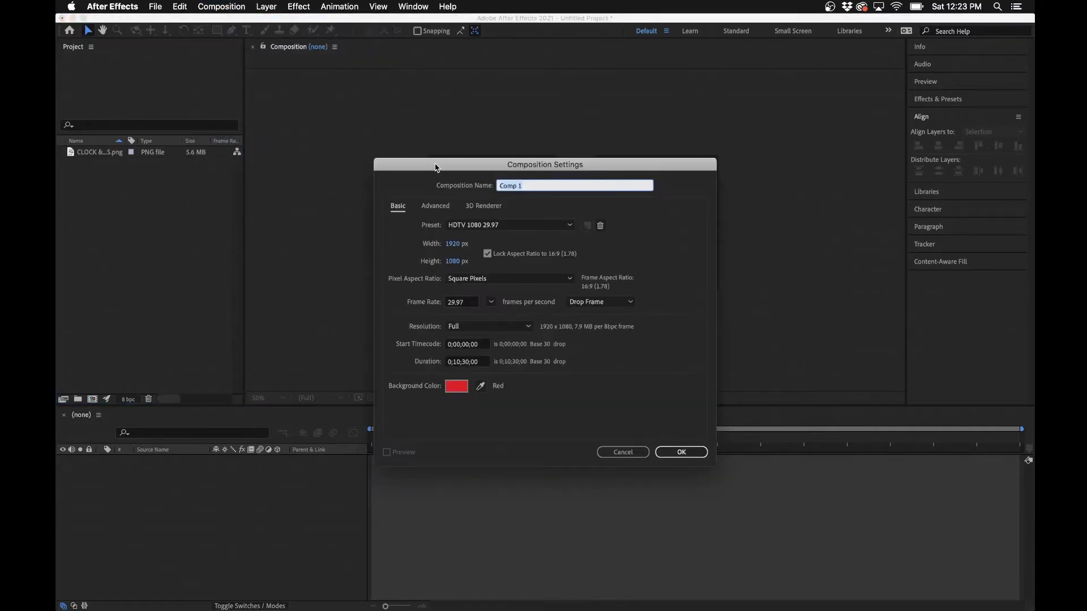
{"action": "type", "text": "Cl"}
{"action": "left_click", "coordinate": [460, 364]}
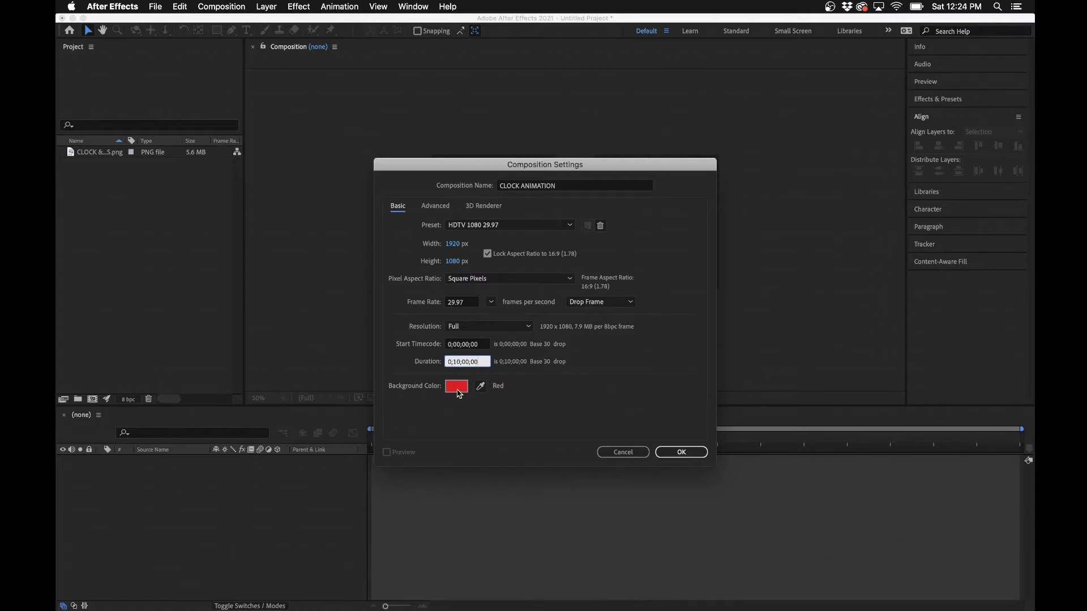
{"action": "left_click", "coordinate": [456, 387]}
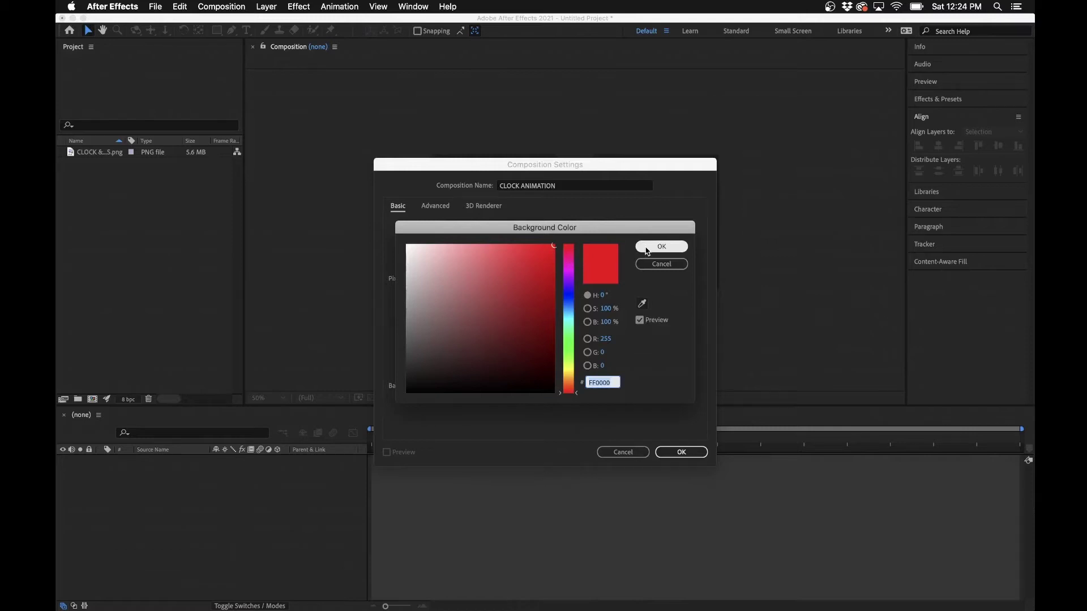
{"action": "left_click", "coordinate": [648, 251]}
{"action": "left_click", "coordinate": [670, 452]}
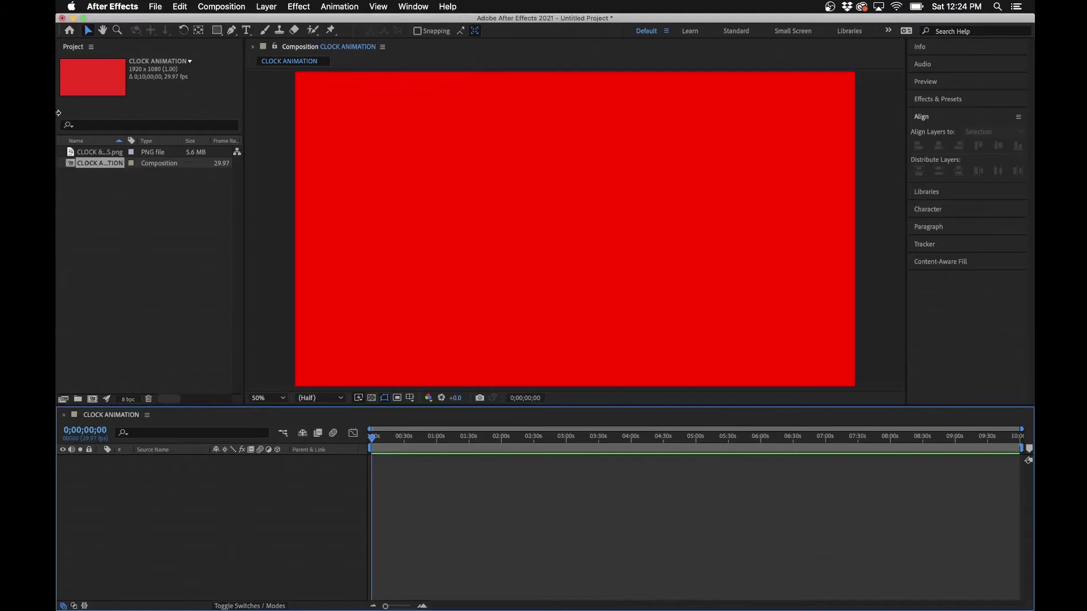
Add CLOCK & HANDS.png to the composition as a layer.
{"action": "left_click", "coordinate": [98, 154]}
{"action": "left_click_drag", "start_coordinate": [98, 157], "coordinate": [187, 509]}
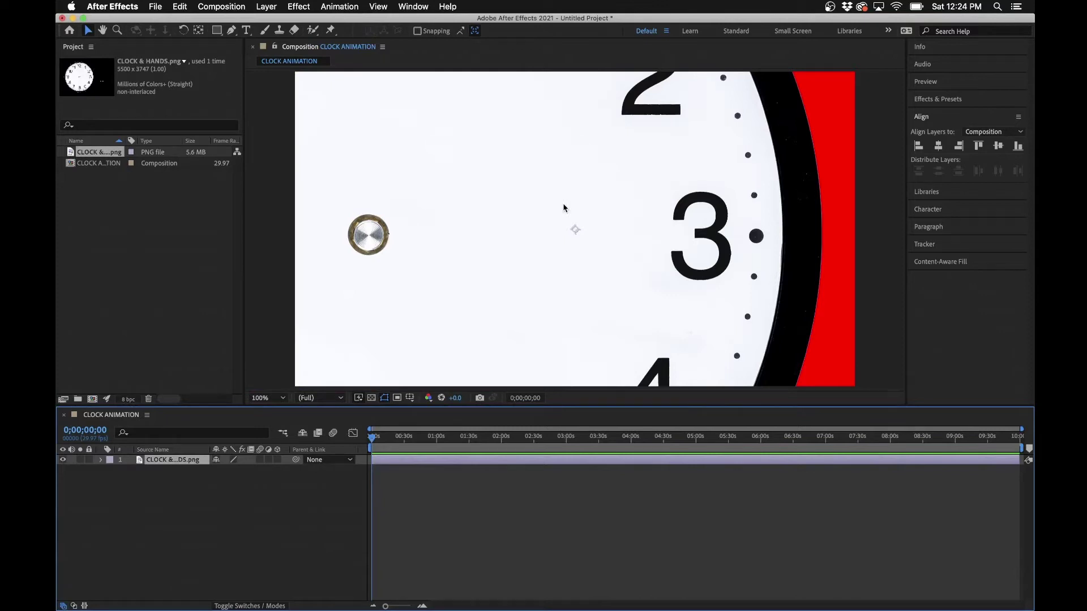
{"action": "left_click", "coordinate": [372, 398]}
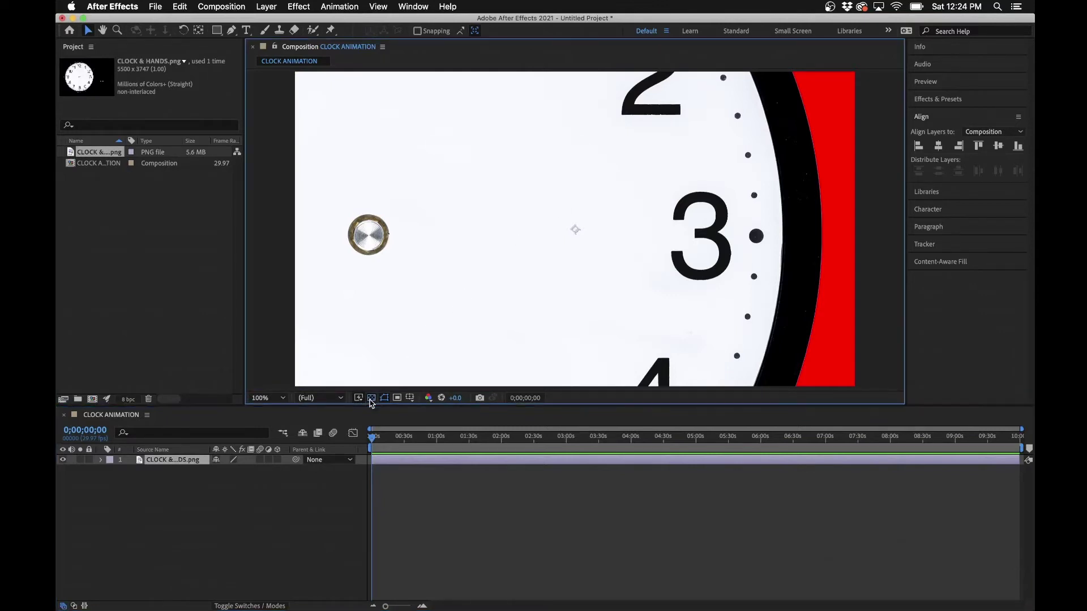
{"action": "left_click", "coordinate": [371, 398]}
Scale the clock layer down to 28% so the whole face fits.
{"action": "key", "text": "s"}
{"action": "left_click_drag", "start_coordinate": [230, 470], "coordinate": [193, 469]}
{"action": "left_click", "coordinate": [107, 537]}
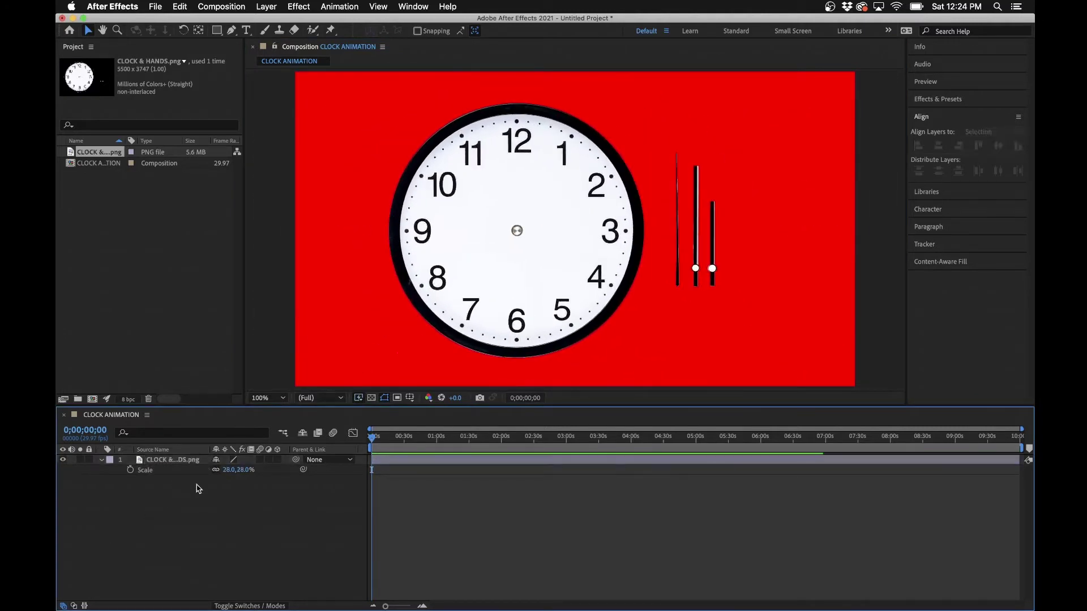
{"action": "left_click", "coordinate": [174, 466]}
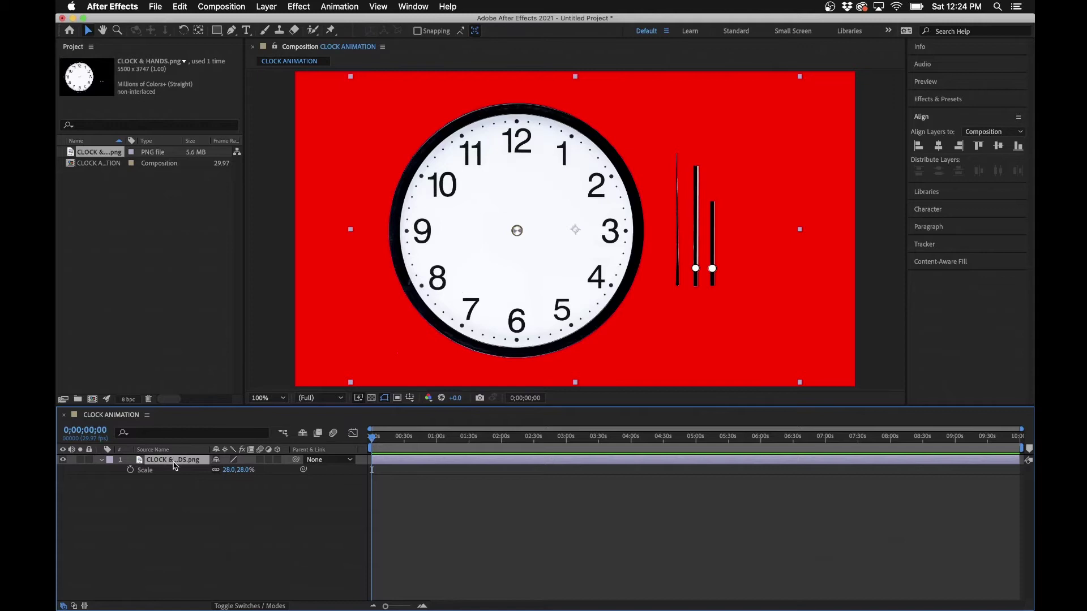
Duplicate the clock layer into four copies and mask layer 4 around the clock face.
{"action": "key", "text": "super+d"}
{"action": "key", "text": "super+d"}
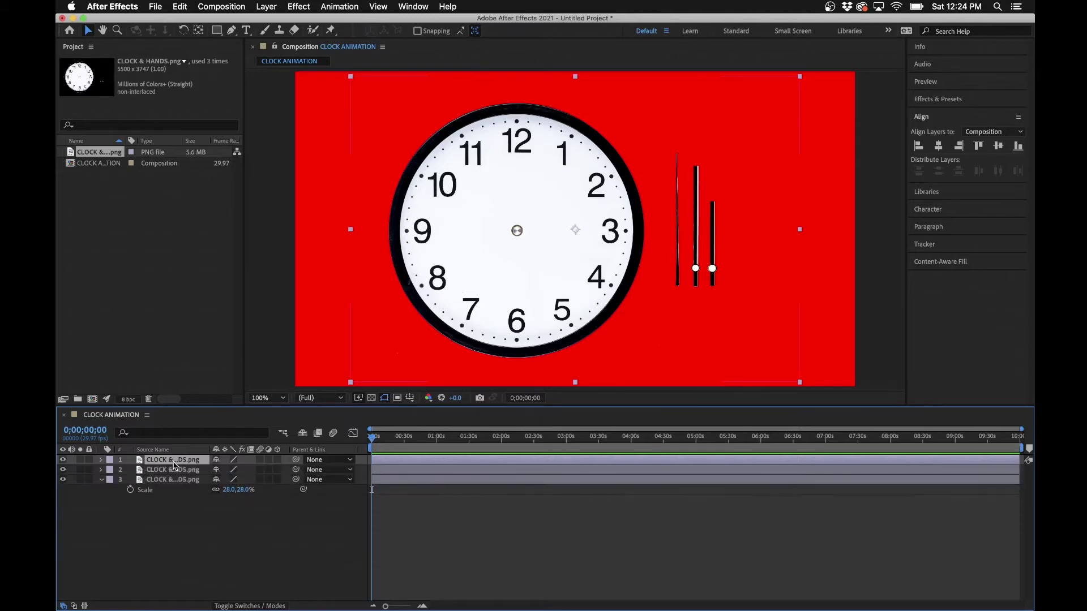
{"action": "key", "text": "super+d"}
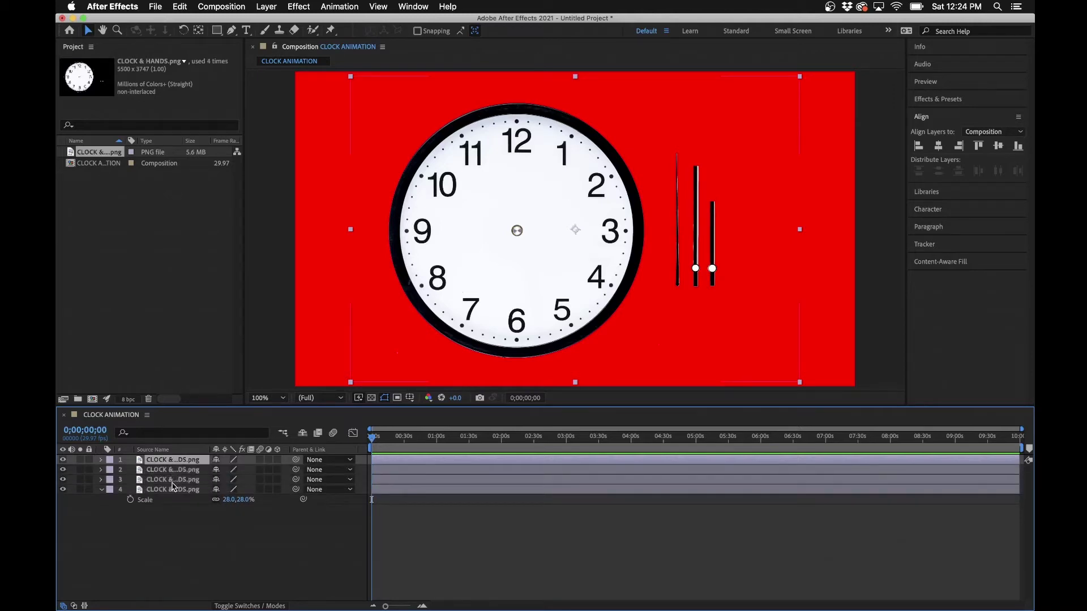
{"action": "left_click", "coordinate": [170, 490]}
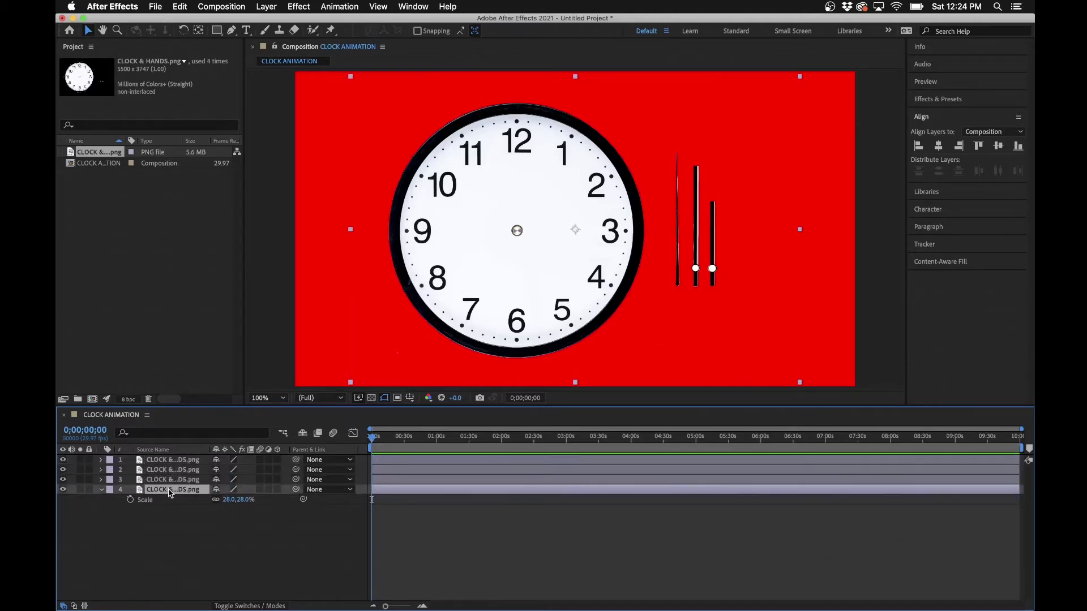
{"action": "left_click", "coordinate": [232, 30]}
{"action": "left_click", "coordinate": [441, 92]}
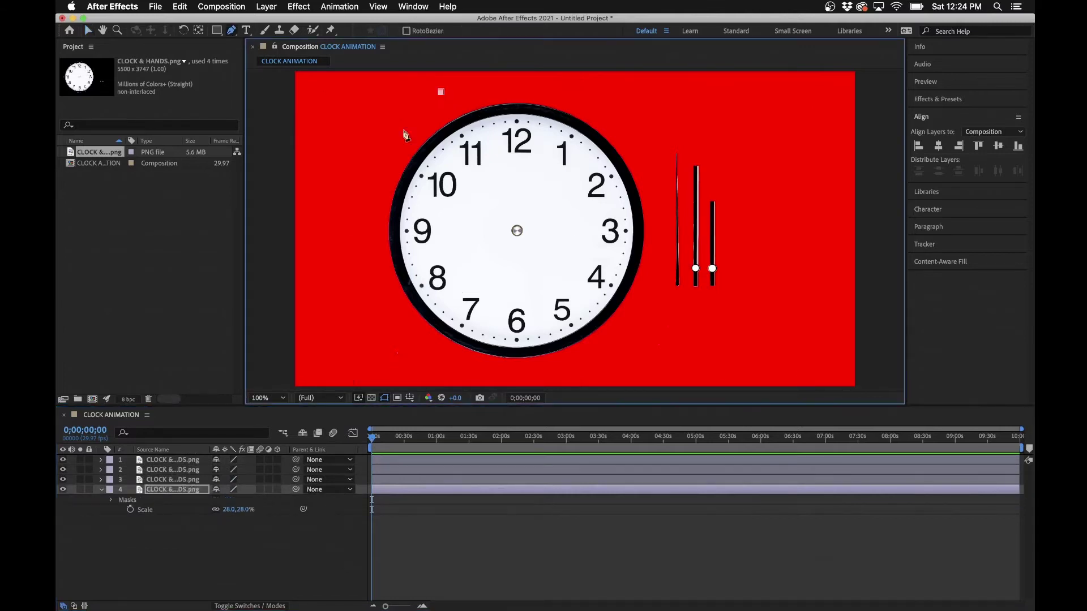
{"action": "left_click", "coordinate": [381, 169]}
{"action": "left_click", "coordinate": [372, 273]}
{"action": "left_click", "coordinate": [425, 360]}
{"action": "left_click", "coordinate": [558, 373]}
{"action": "left_click", "coordinate": [651, 294]}
{"action": "left_click", "coordinate": [658, 193]}
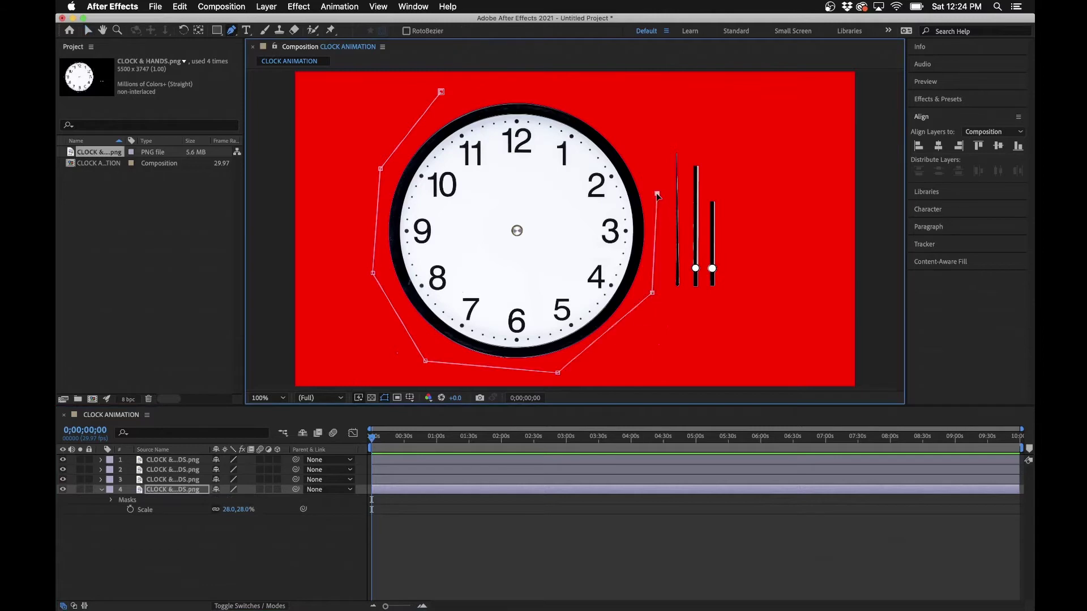
{"action": "left_click", "coordinate": [602, 95]}
{"action": "left_click", "coordinate": [508, 90]}
{"action": "left_click", "coordinate": [441, 92]}
Draw a rectangular mask on layer 3 around the thin hand.
{"action": "left_click", "coordinate": [173, 480]}
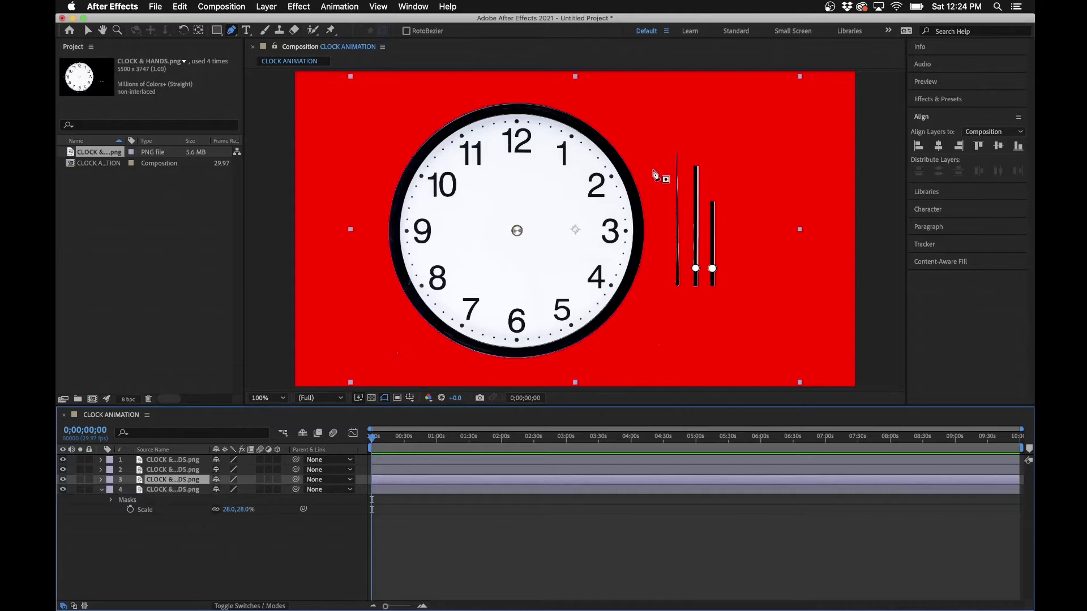
{"action": "left_click", "coordinate": [664, 143]}
{"action": "left_click", "coordinate": [666, 304]}
{"action": "left_click", "coordinate": [686, 295]}
{"action": "left_click", "coordinate": [684, 141]}
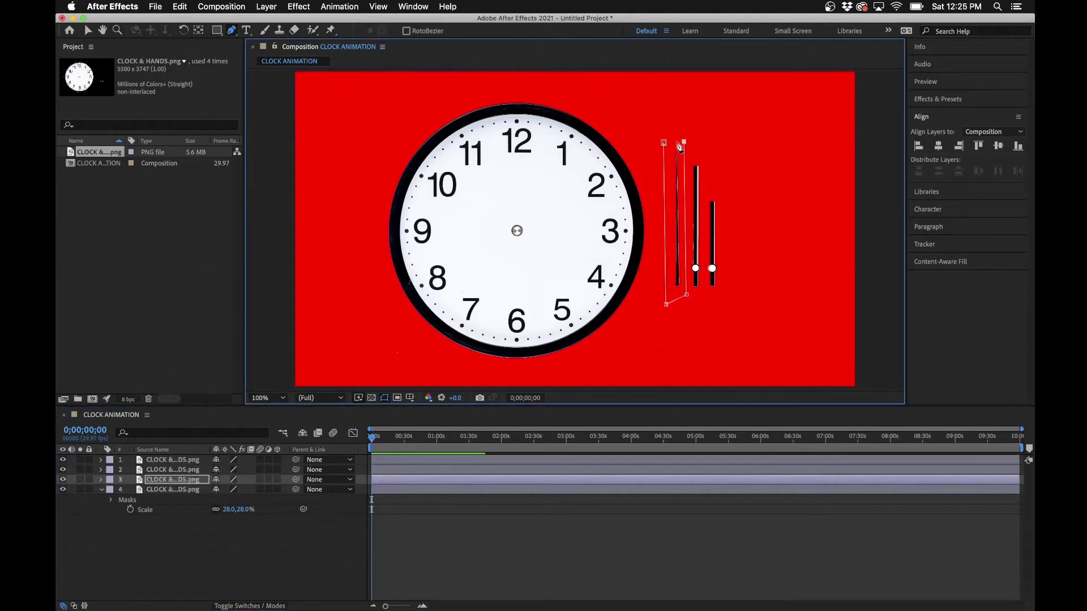
{"action": "left_click", "coordinate": [664, 143]}
Draw a rectangular mask on layer 2 around the long hand.
{"action": "left_click", "coordinate": [180, 470]}
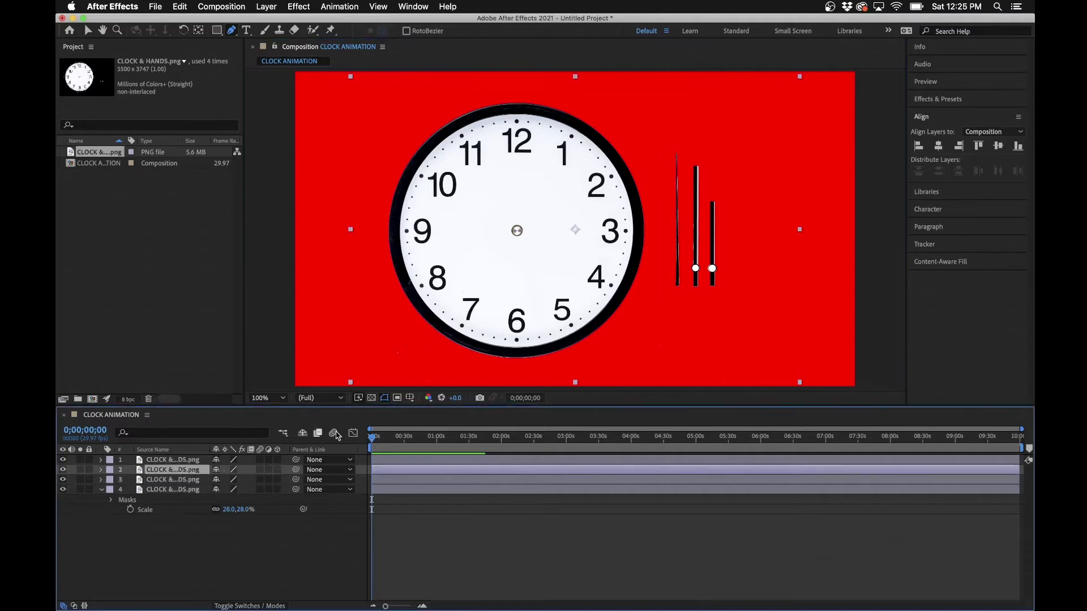
{"action": "left_click", "coordinate": [687, 159]}
{"action": "left_click", "coordinate": [687, 293]}
{"action": "left_click", "coordinate": [702, 292]}
{"action": "left_click", "coordinate": [705, 156]}
{"action": "left_click", "coordinate": [687, 159]}
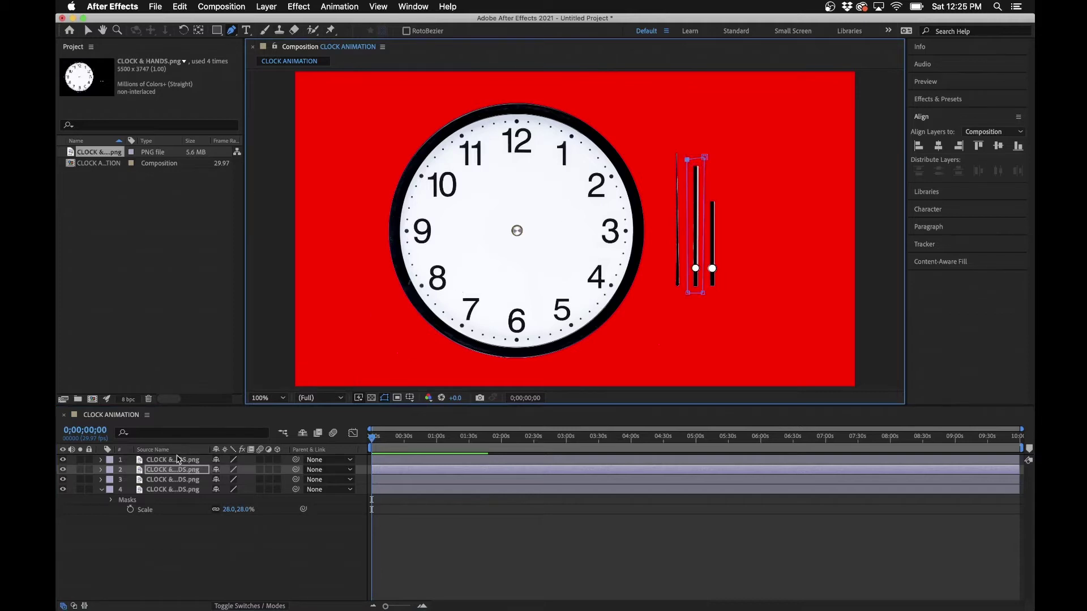
Draw a rectangular mask on layer 1 around the short hand.
{"action": "left_click", "coordinate": [180, 459]}
{"action": "left_click", "coordinate": [708, 193]}
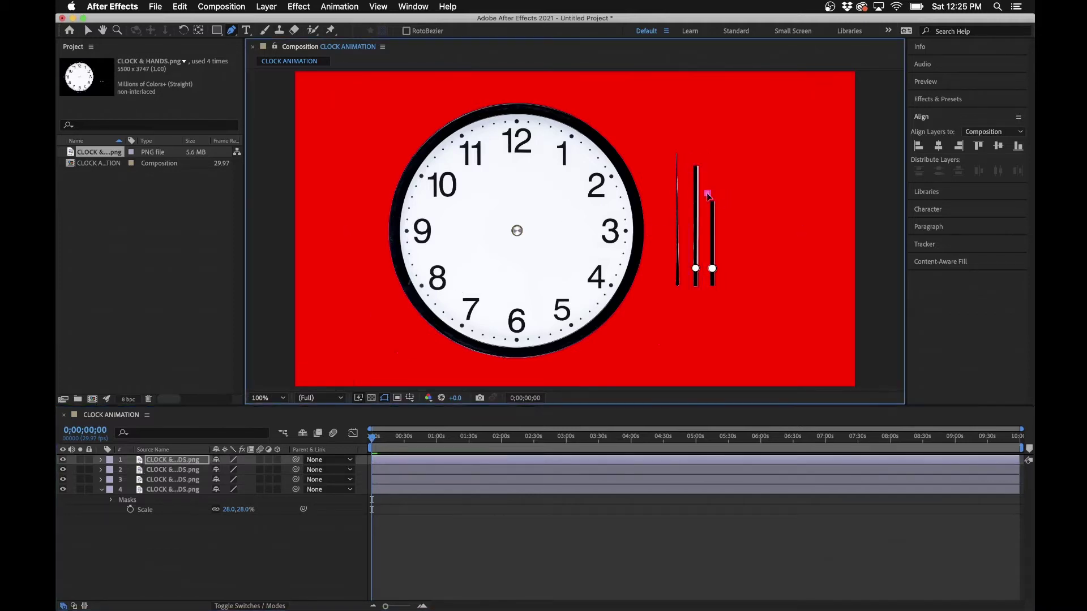
{"action": "left_click", "coordinate": [703, 293]}
{"action": "left_click", "coordinate": [727, 291]}
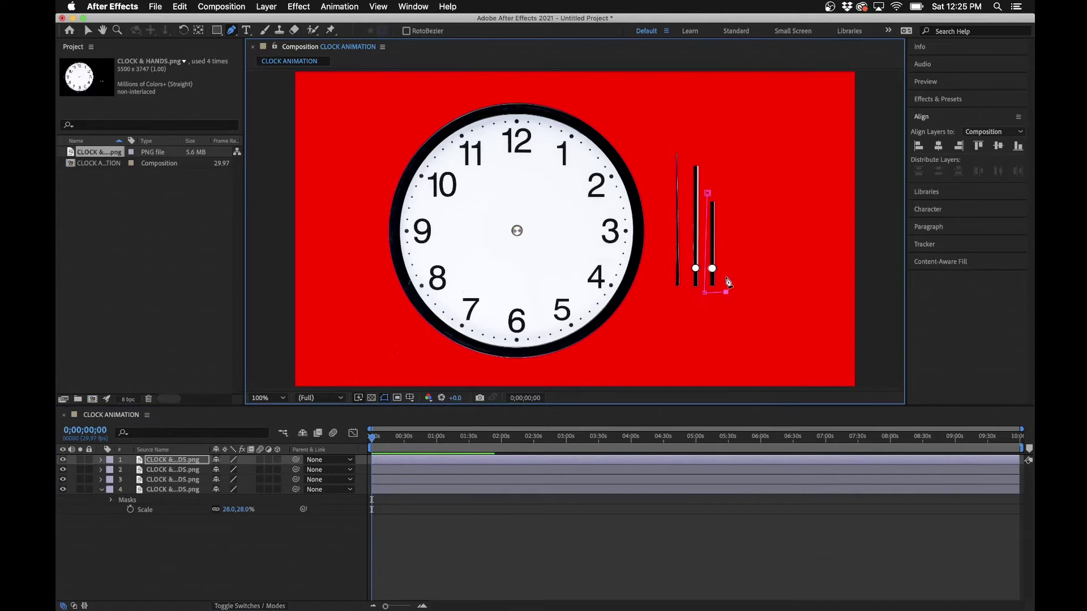
{"action": "left_click", "coordinate": [722, 191]}
{"action": "left_click", "coordinate": [709, 194]}
Solo layers 1, 2 and 3 in turn to check each hand's mask.
{"action": "left_click", "coordinate": [113, 568]}
{"action": "left_click", "coordinate": [160, 490]}
{"action": "key", "text": "v"}
{"action": "left_click", "coordinate": [161, 480]}
{"action": "left_click", "coordinate": [162, 470]}
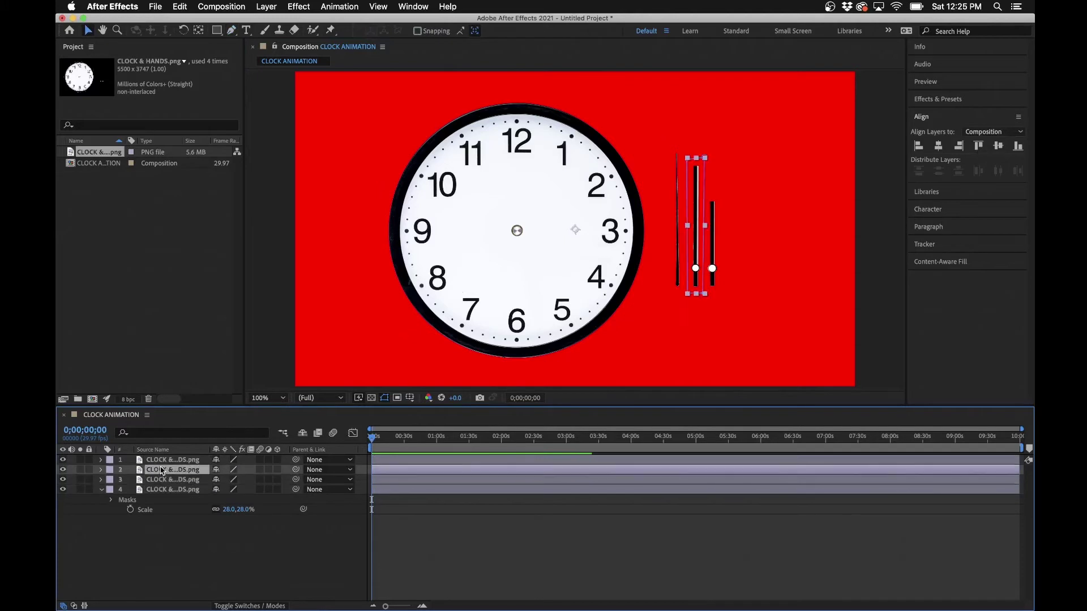
{"action": "left_click", "coordinate": [166, 460]}
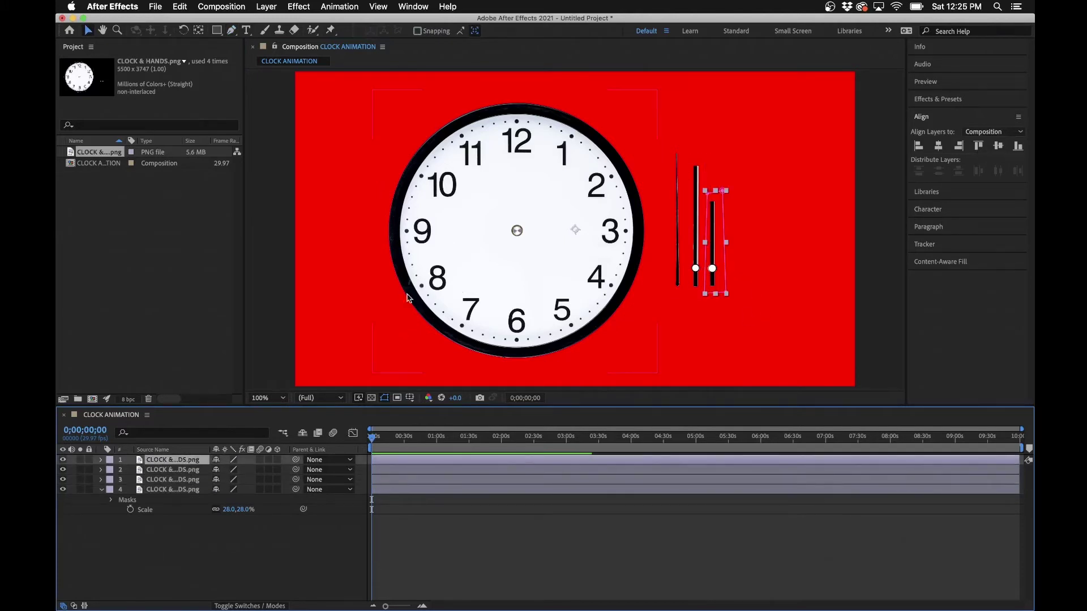
{"action": "left_click", "coordinate": [80, 461]}
{"action": "left_click", "coordinate": [81, 461]}
{"action": "left_click", "coordinate": [81, 470]}
{"action": "left_click", "coordinate": [81, 470]}
{"action": "left_click", "coordinate": [81, 480]}
{"action": "left_click", "coordinate": [81, 480]}
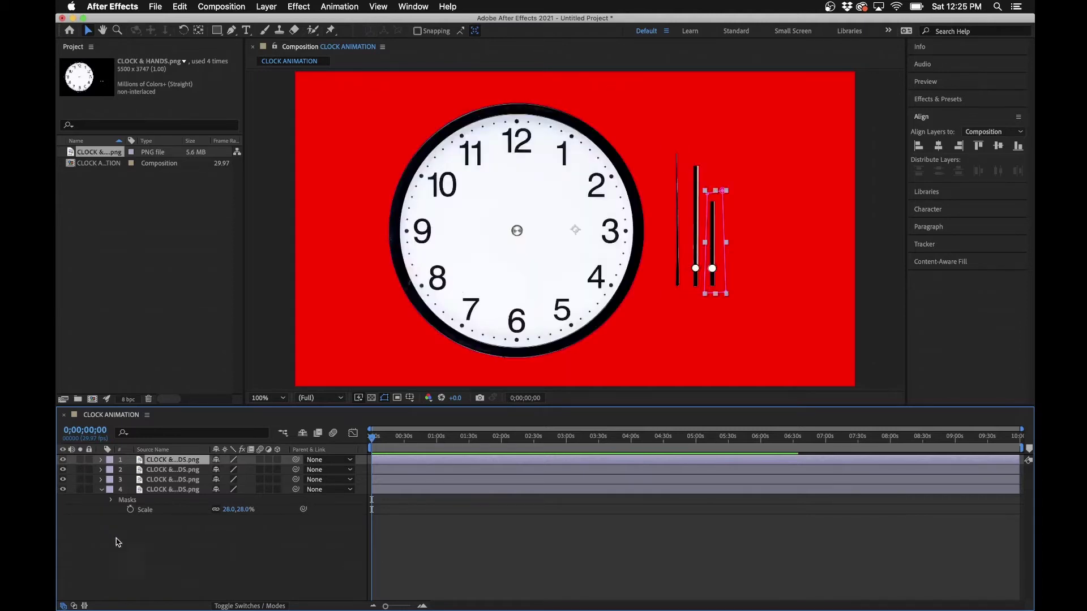
{"action": "left_click", "coordinate": [119, 535]}
{"action": "left_click", "coordinate": [172, 490]}
Centre the clock face horizontally and vertically, aligning layers to the composition.
{"action": "key", "text": "u"}
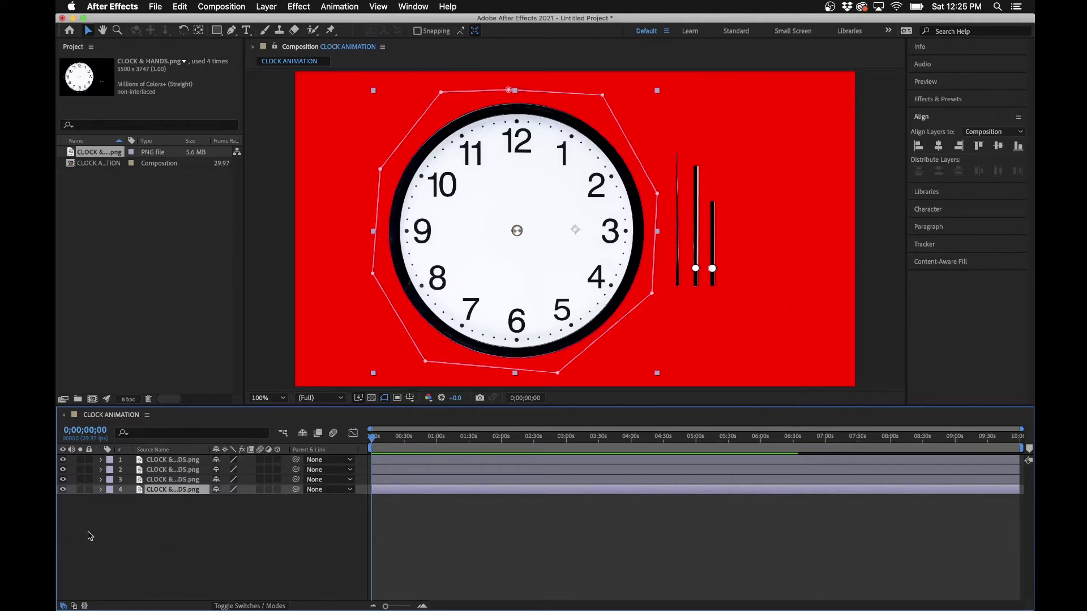
{"action": "left_click", "coordinate": [921, 119]}
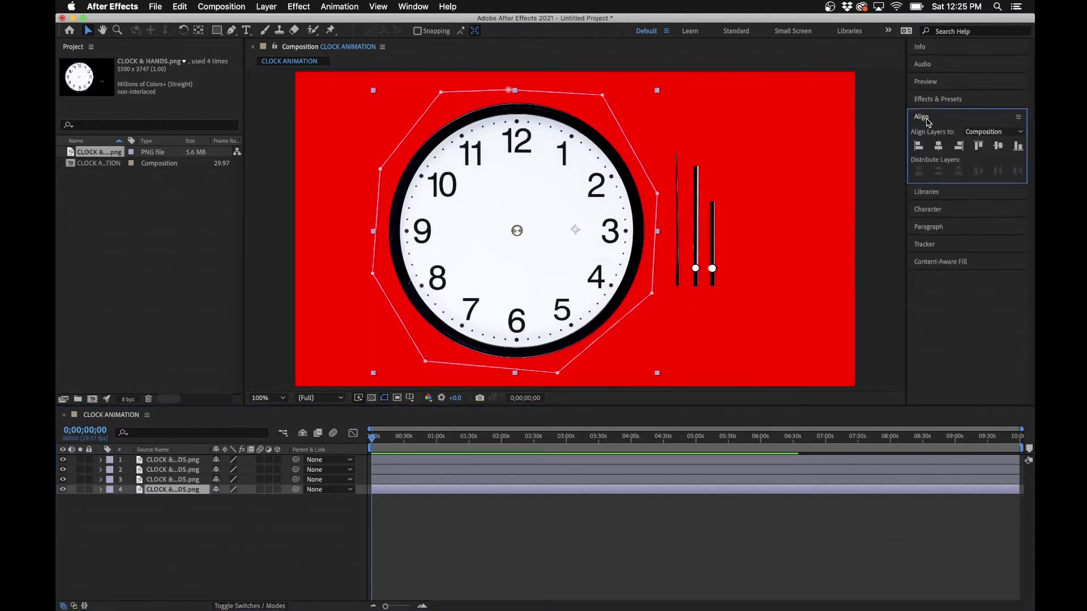
{"action": "left_click", "coordinate": [413, 7]}
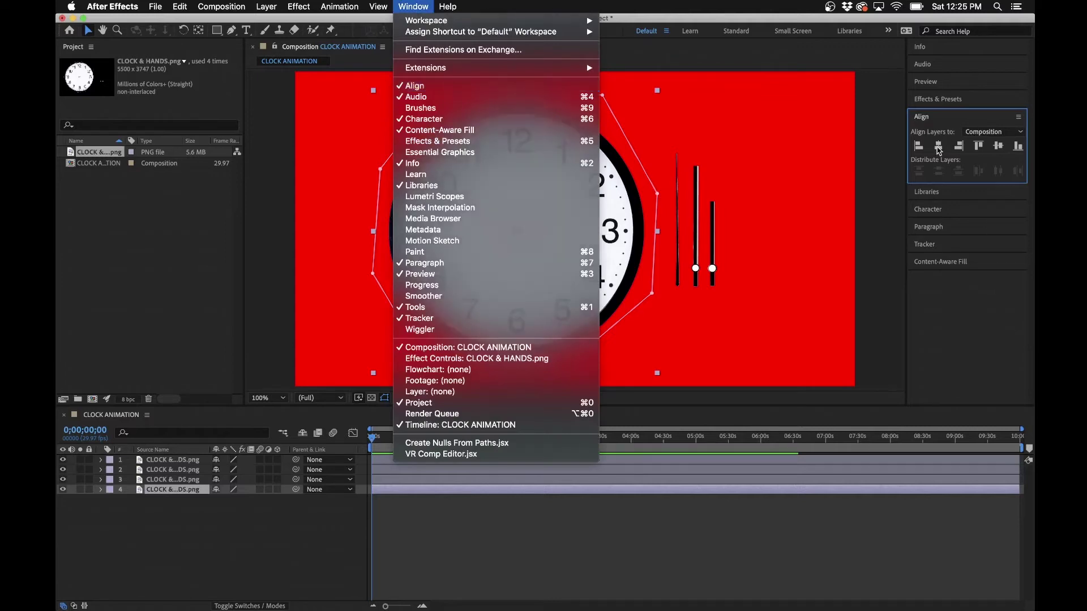
{"action": "left_click", "coordinate": [938, 150]}
{"action": "left_click", "coordinate": [939, 147]}
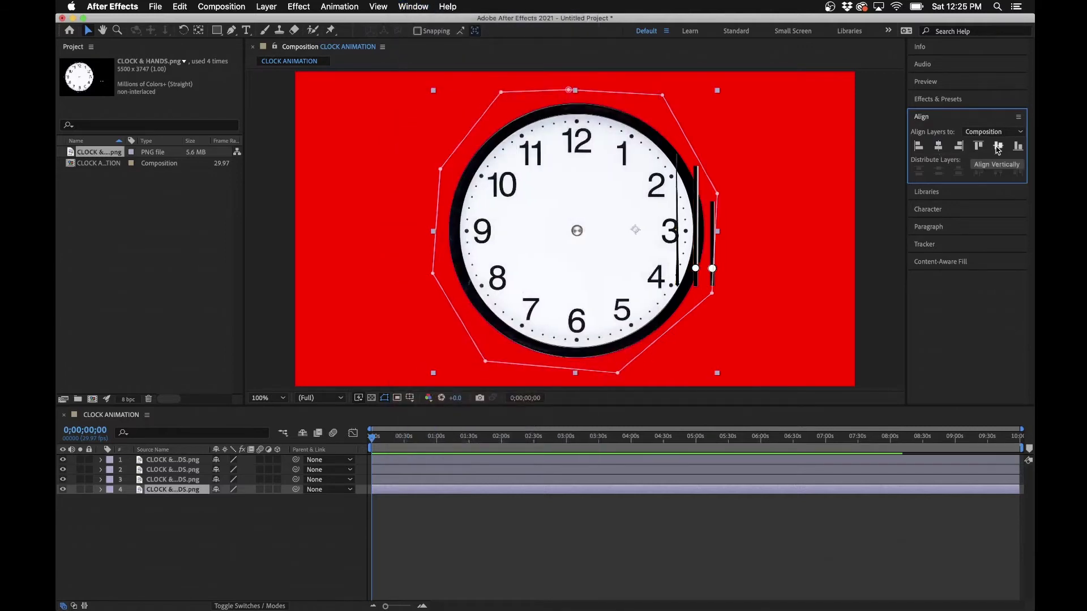
{"action": "left_click", "coordinate": [997, 149]}
{"action": "left_click", "coordinate": [983, 135]}
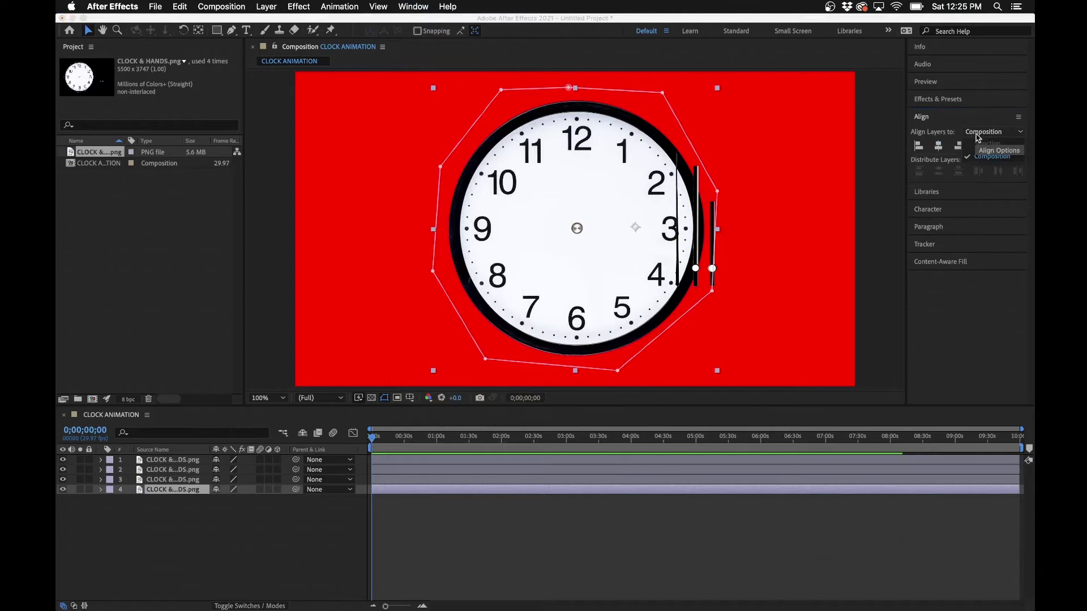
{"action": "left_click", "coordinate": [985, 136]}
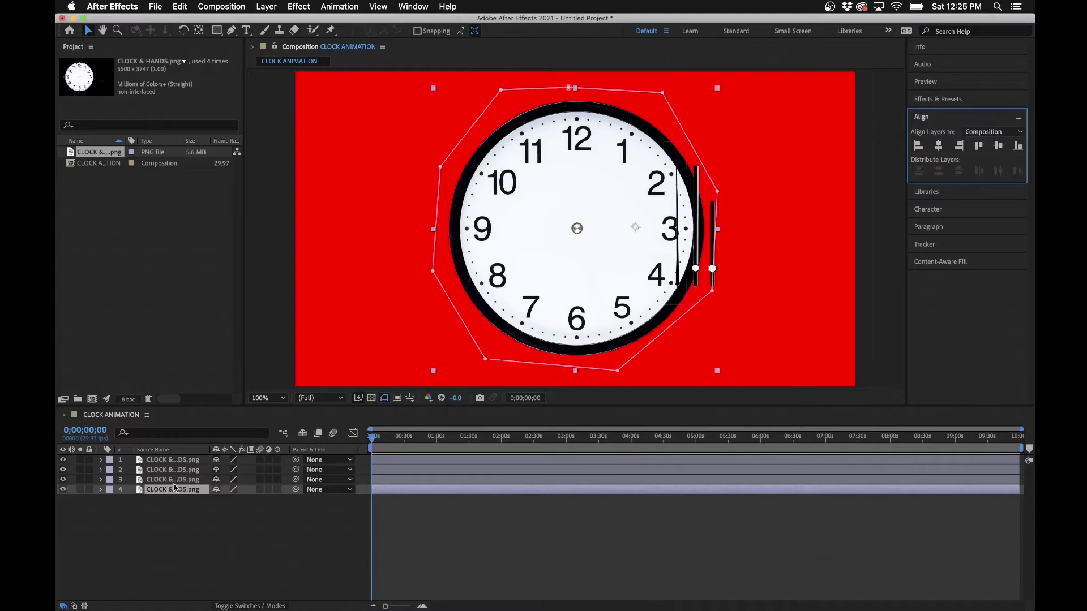
Centre the hands on layers 3, 2 and 1 horizontally and vertically in the composition.
{"action": "left_click", "coordinate": [176, 480]}
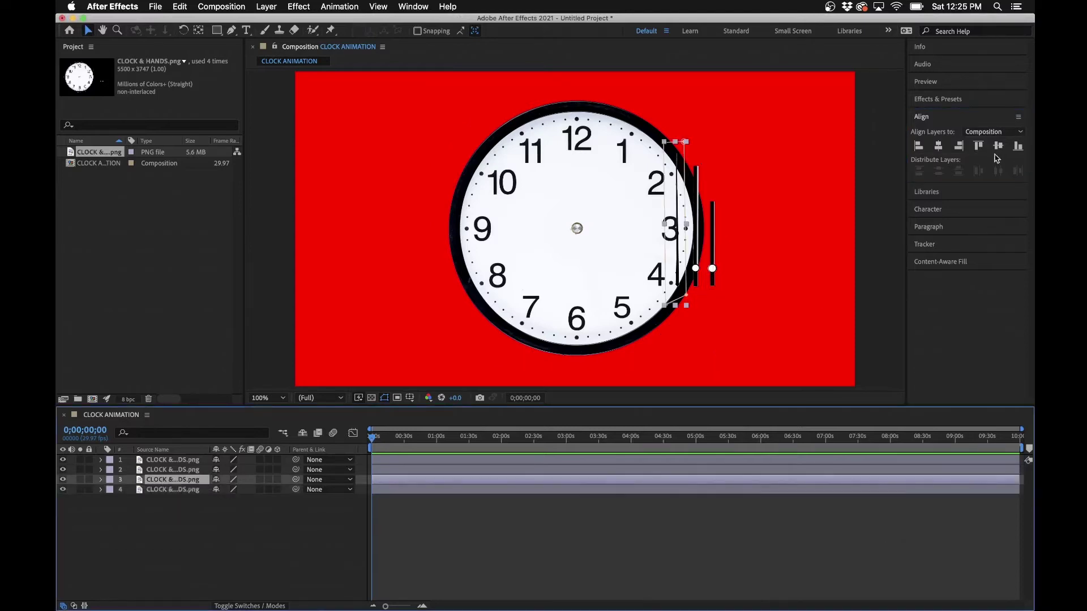
{"action": "left_click", "coordinate": [938, 145]}
{"action": "left_click", "coordinate": [998, 145]}
{"action": "left_click", "coordinate": [163, 471]}
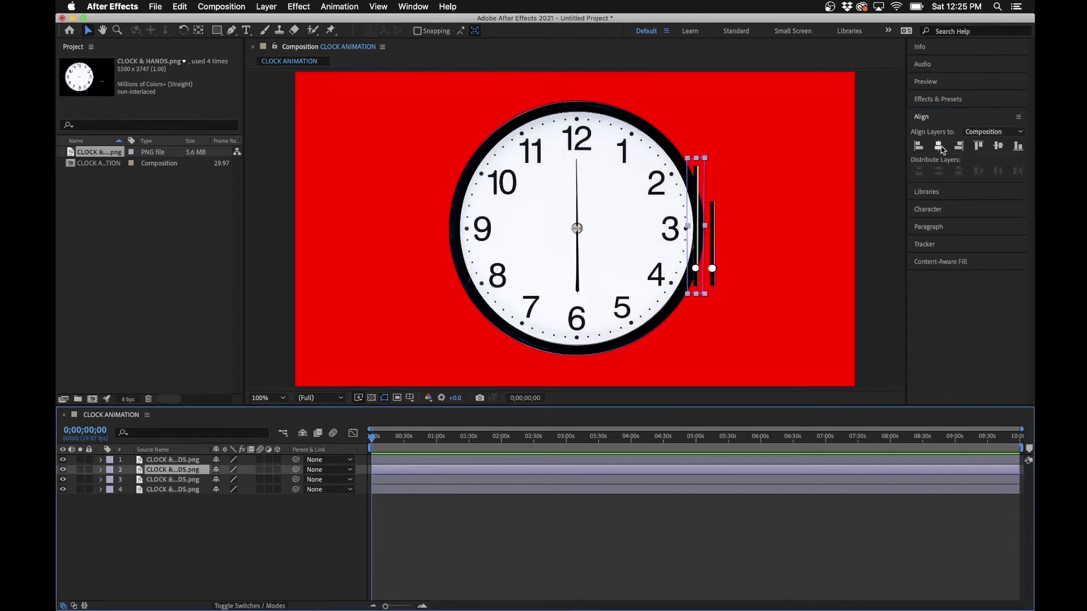
{"action": "left_click", "coordinate": [938, 146]}
{"action": "left_click", "coordinate": [998, 146]}
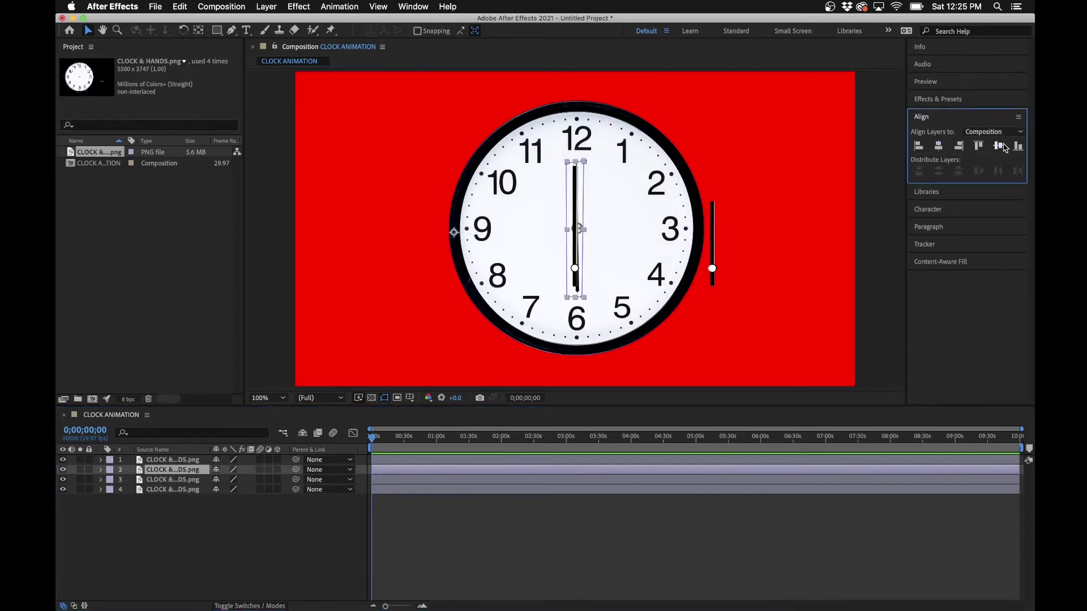
{"action": "left_click", "coordinate": [182, 460]}
{"action": "left_click", "coordinate": [938, 146]}
{"action": "left_click", "coordinate": [998, 145]}
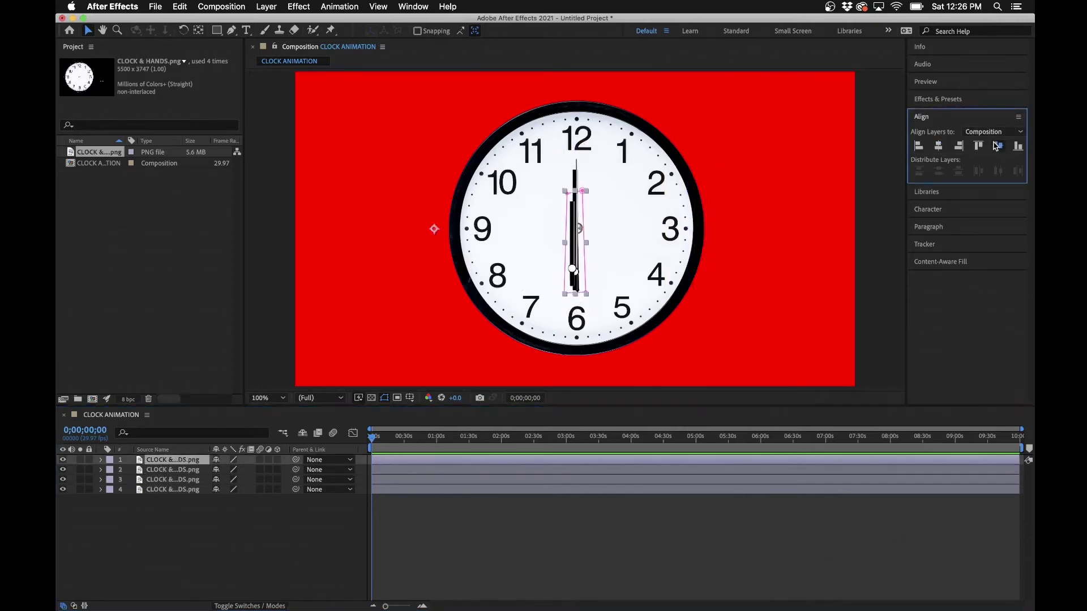
{"action": "left_click", "coordinate": [182, 534]}
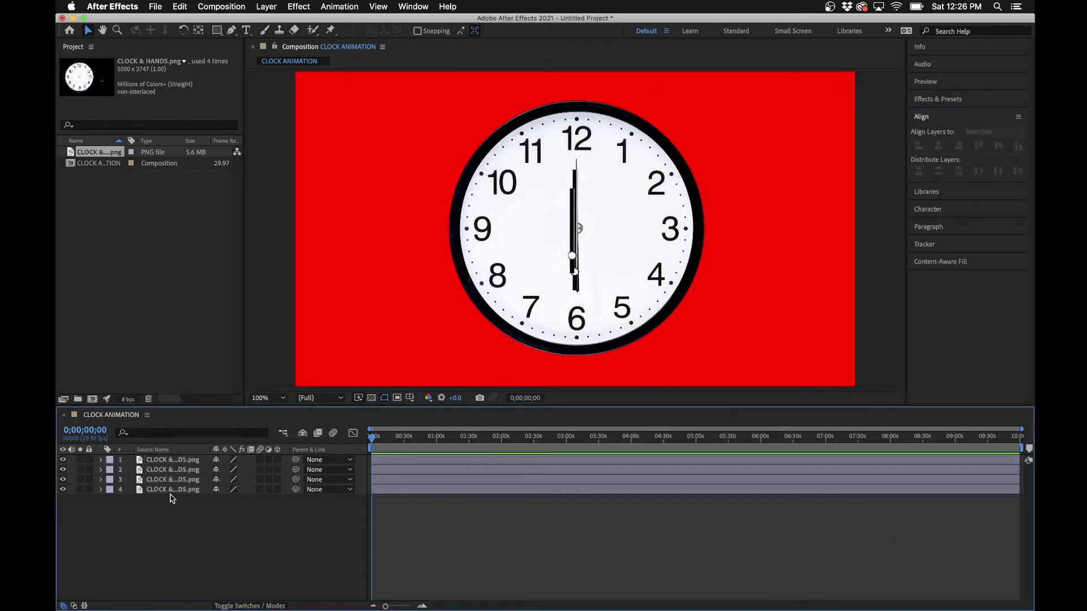
Pre-compose the clock face layer as CLOCK, moving all attributes into the new composition.
{"action": "left_click", "coordinate": [168, 490]}
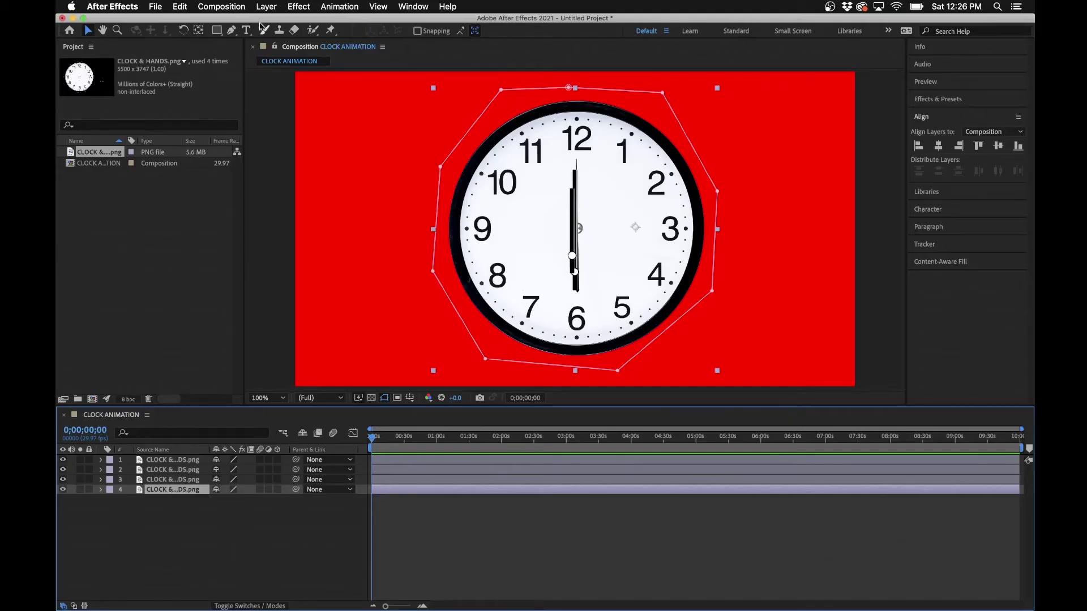
{"action": "left_click", "coordinate": [268, 6]}
{"action": "left_click", "coordinate": [275, 362]}
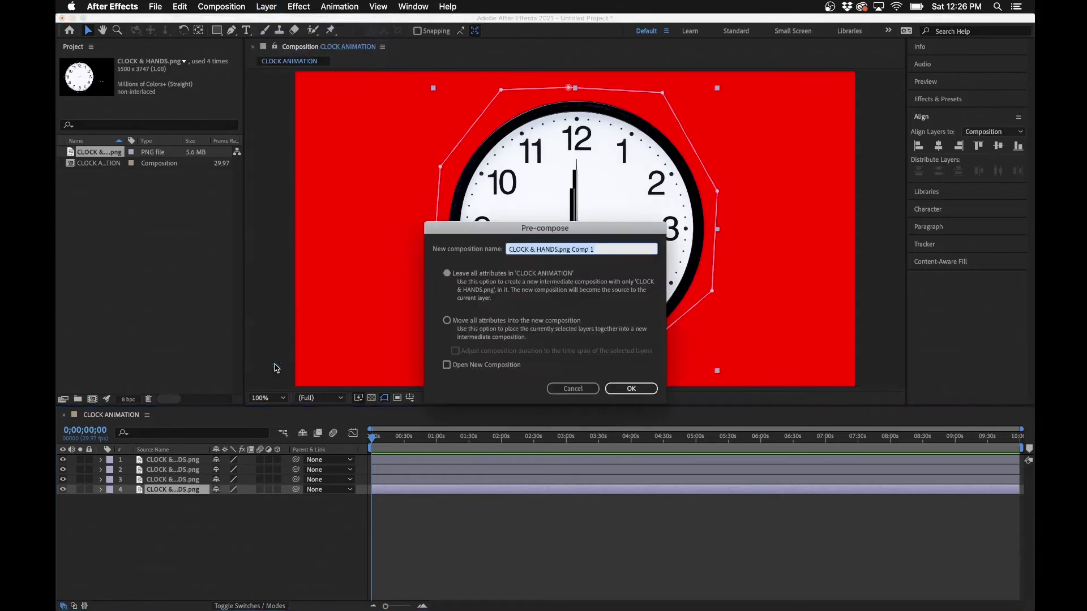
{"action": "type", "text": "CLOCK"}
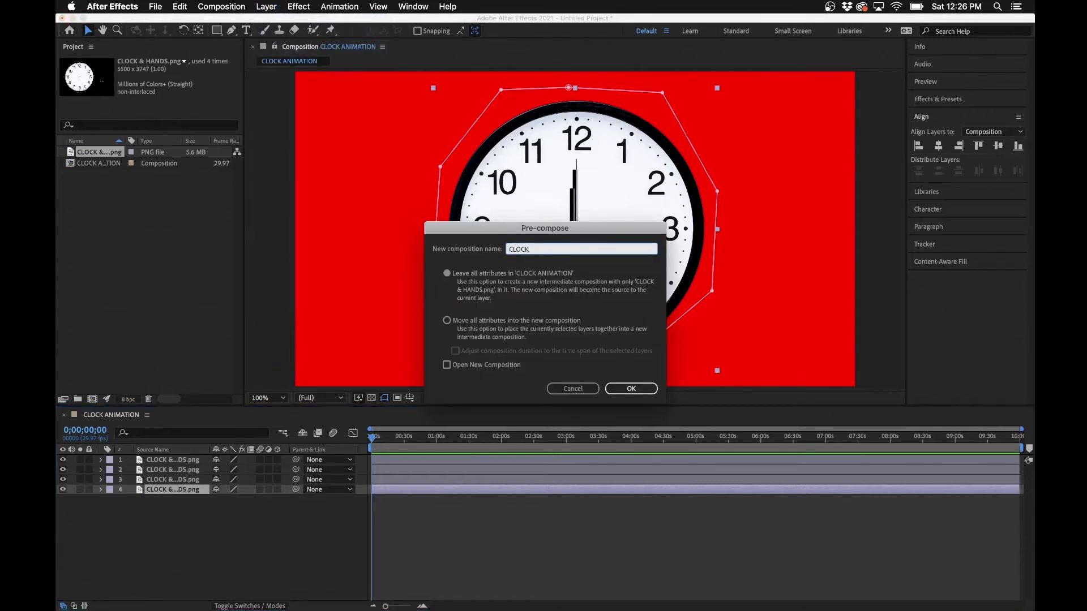
{"action": "left_click", "coordinate": [447, 321]}
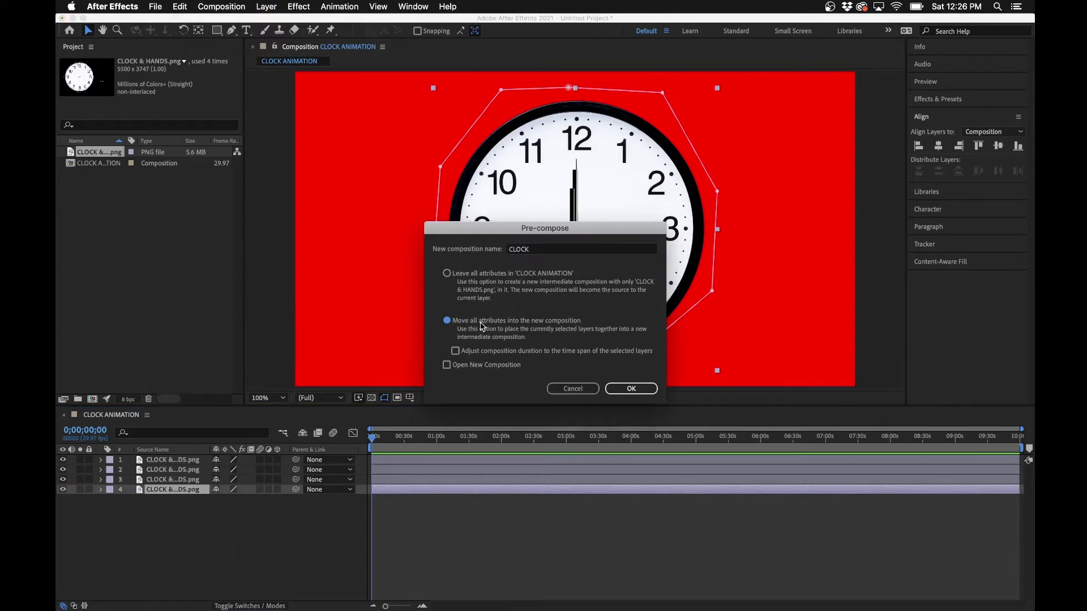
{"action": "left_click", "coordinate": [626, 389]}
Pre-compose the layer 3 hand into a composition named SECOND HAND.
{"action": "left_click", "coordinate": [167, 479]}
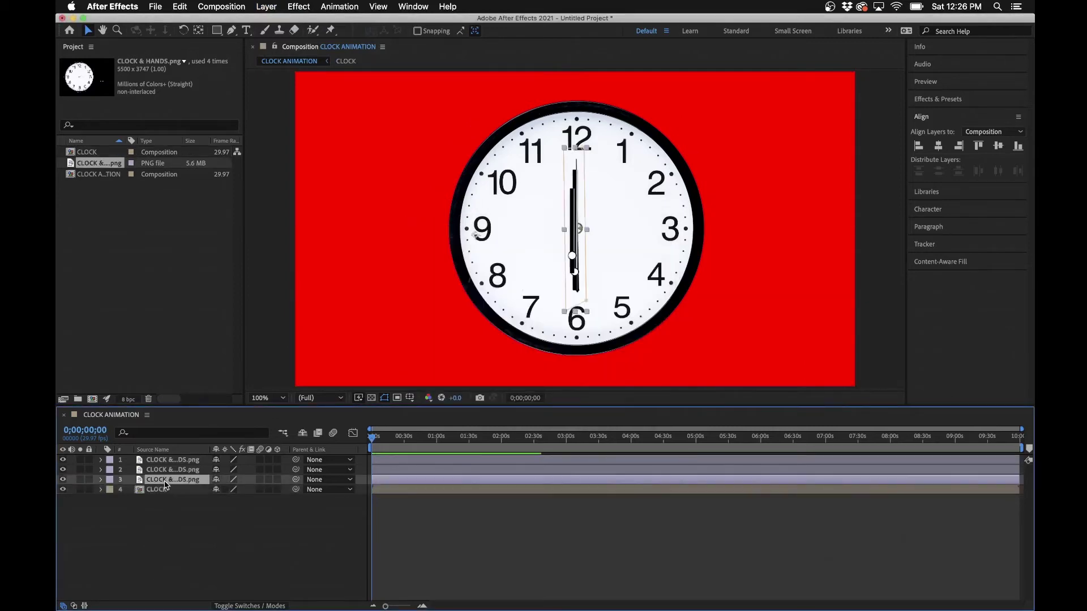
{"action": "left_click", "coordinate": [80, 480]}
{"action": "left_click", "coordinate": [80, 480]}
{"action": "left_click", "coordinate": [266, 6]}
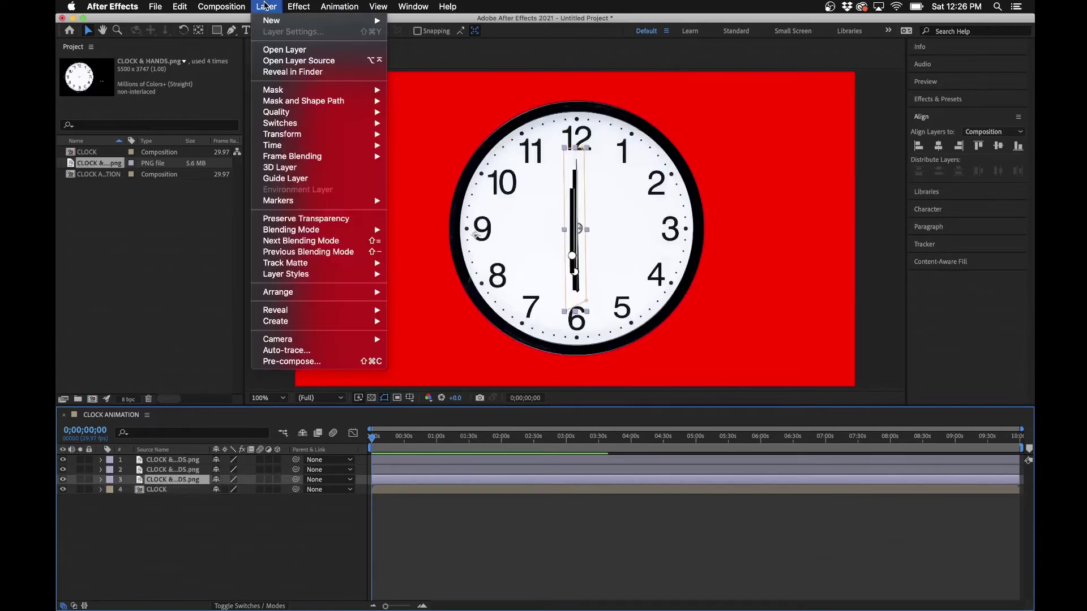
{"action": "left_click", "coordinate": [292, 361]}
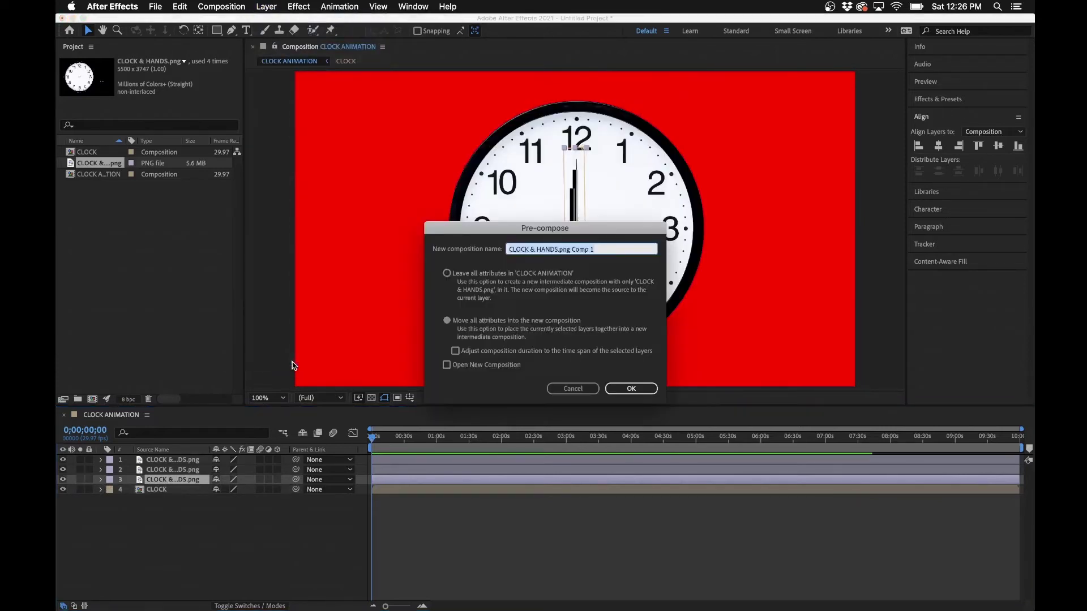
{"action": "type", "text": "SECOND HAND"}
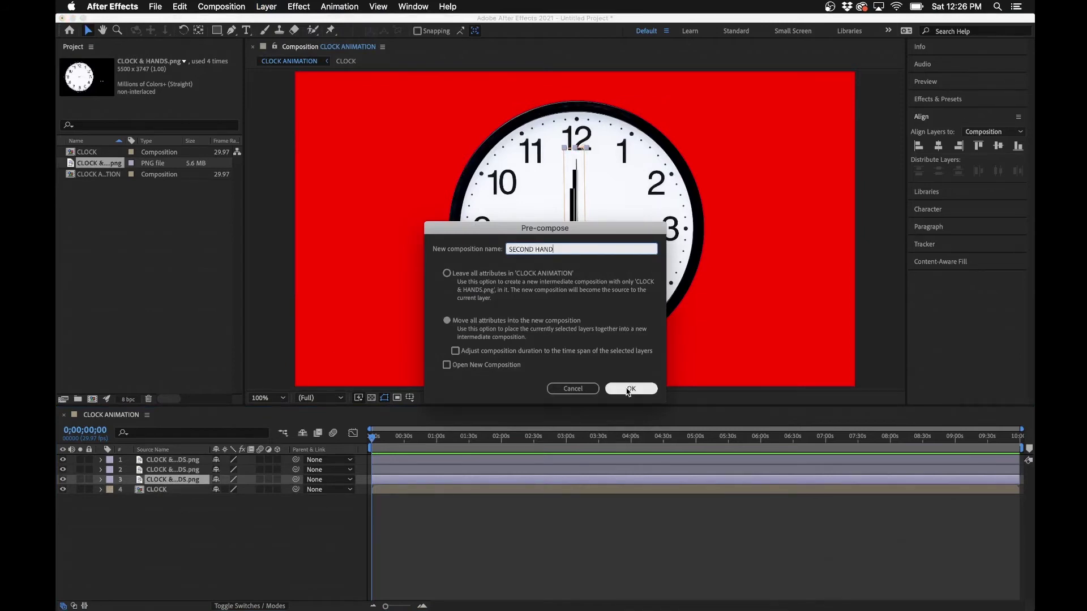
{"action": "left_click", "coordinate": [632, 388]}
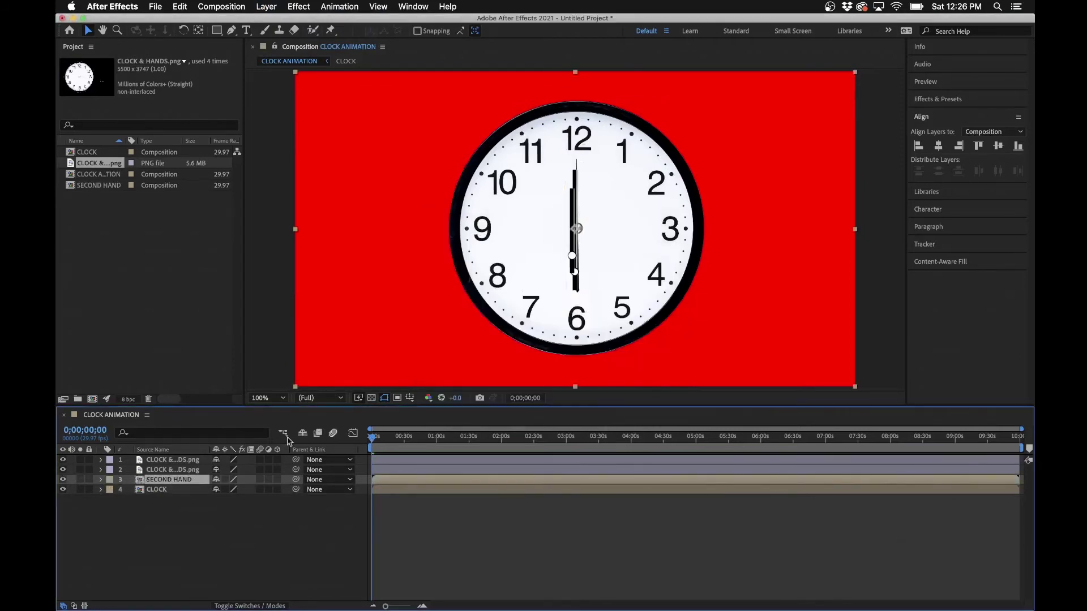
Pre-compose the remaining hands as MINUTE HAND and HOUR HAND.
{"action": "left_click", "coordinate": [267, 6]}
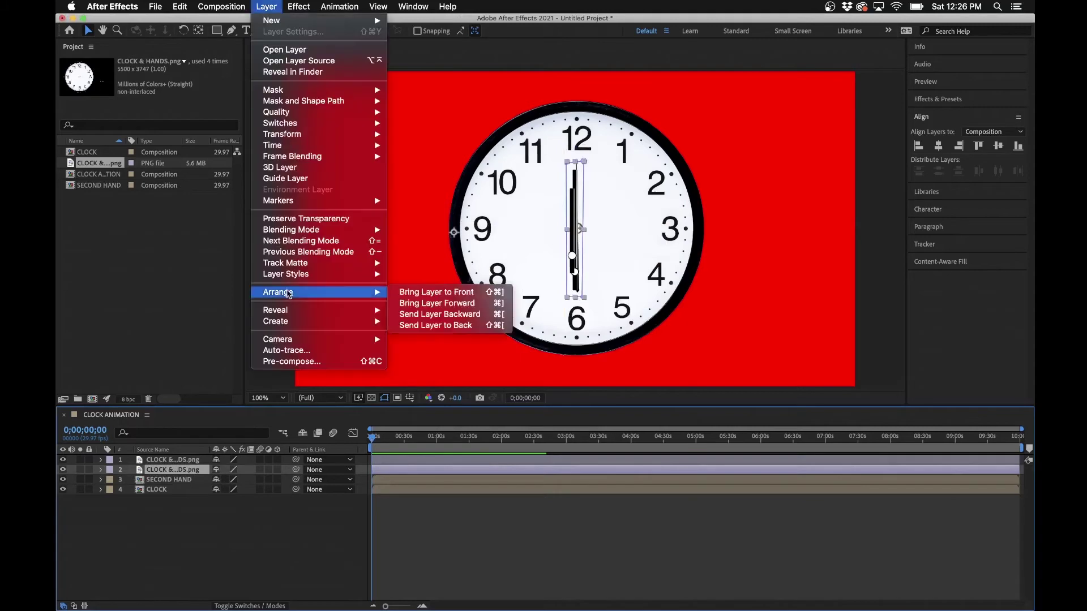
{"action": "left_click", "coordinate": [298, 363]}
{"action": "type", "text": "M"}
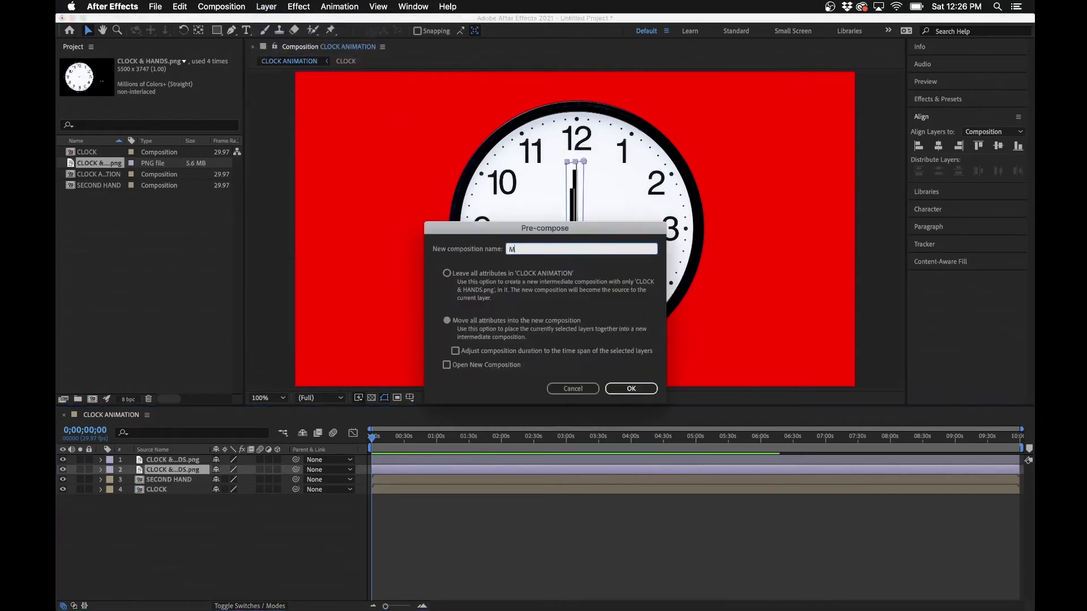
{"action": "type", "text": "INUTE HAND"}
{"action": "key", "text": "Return"}
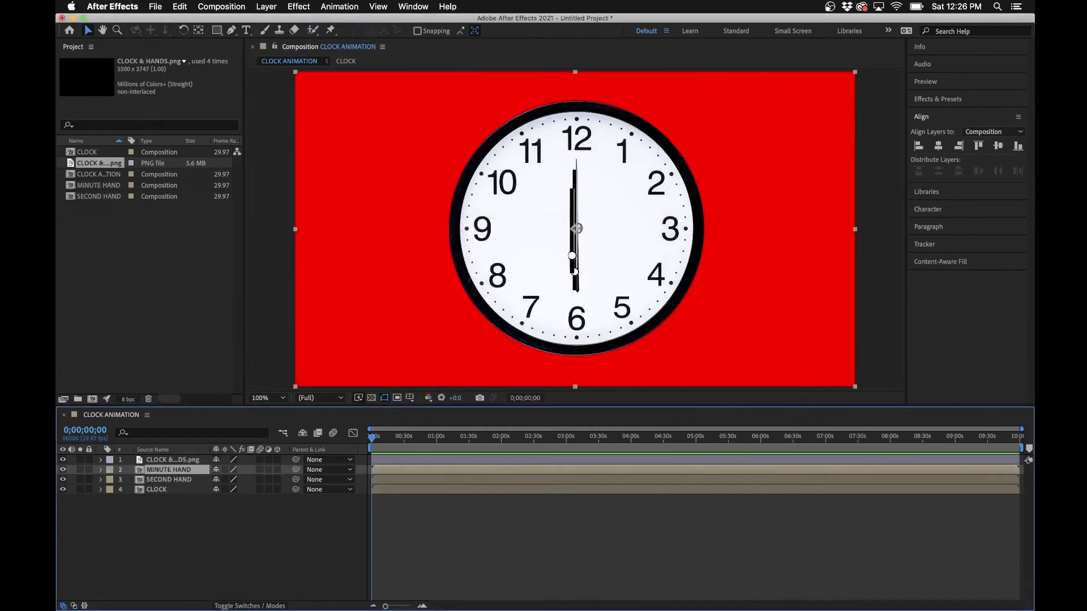
{"action": "left_click", "coordinate": [158, 462]}
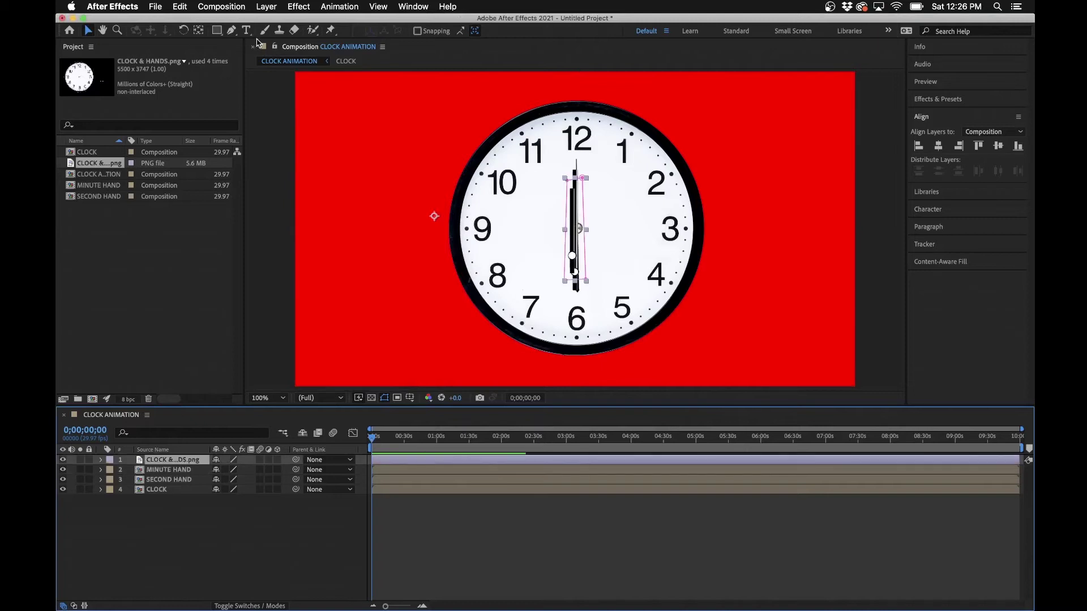
{"action": "left_click", "coordinate": [266, 7]}
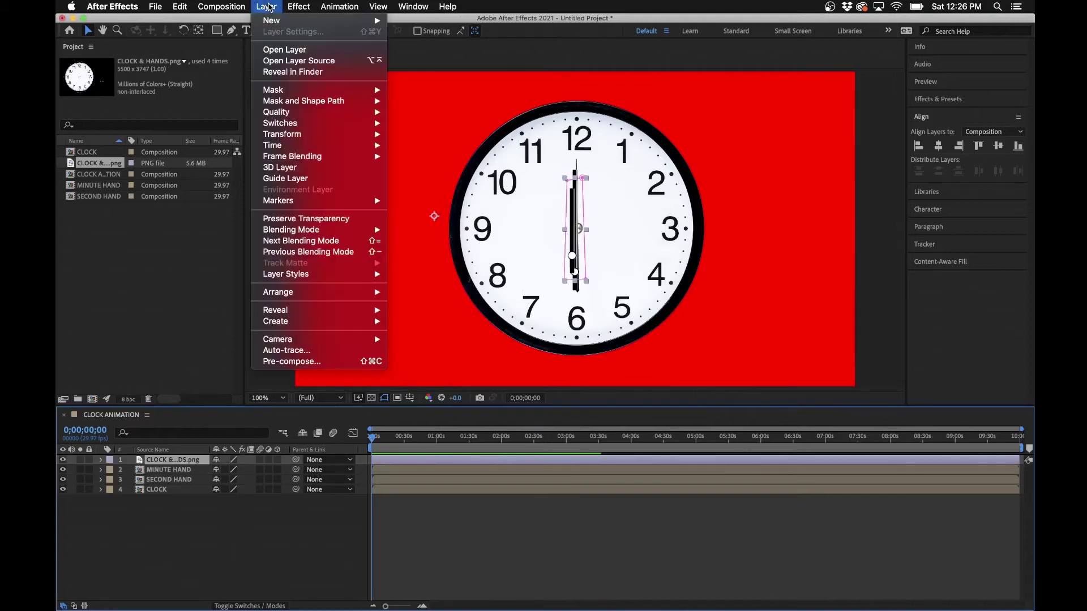
{"action": "left_click", "coordinate": [290, 362]}
{"action": "type", "text": "HOUR HAND"}
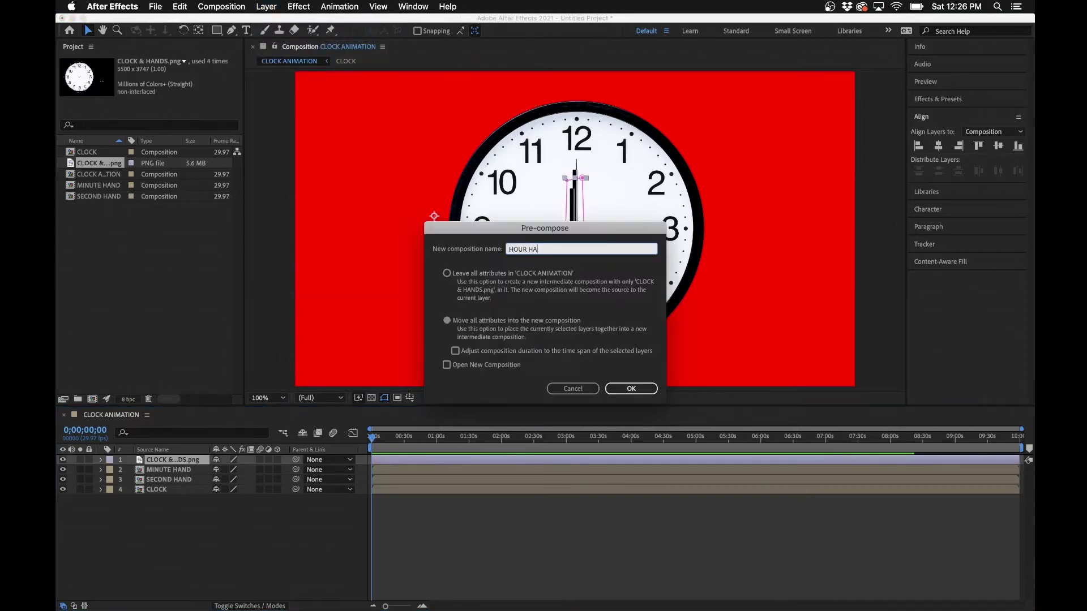
{"action": "key", "text": "Return"}
{"action": "left_click", "coordinate": [175, 482]}
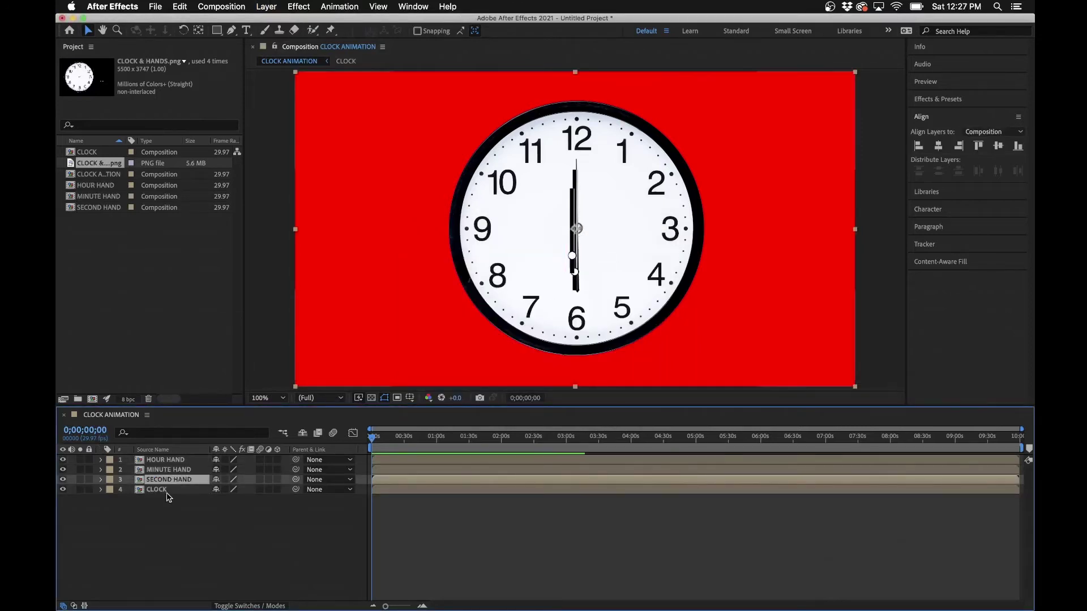
{"action": "left_click", "coordinate": [168, 470]}
{"action": "left_click", "coordinate": [165, 460]}
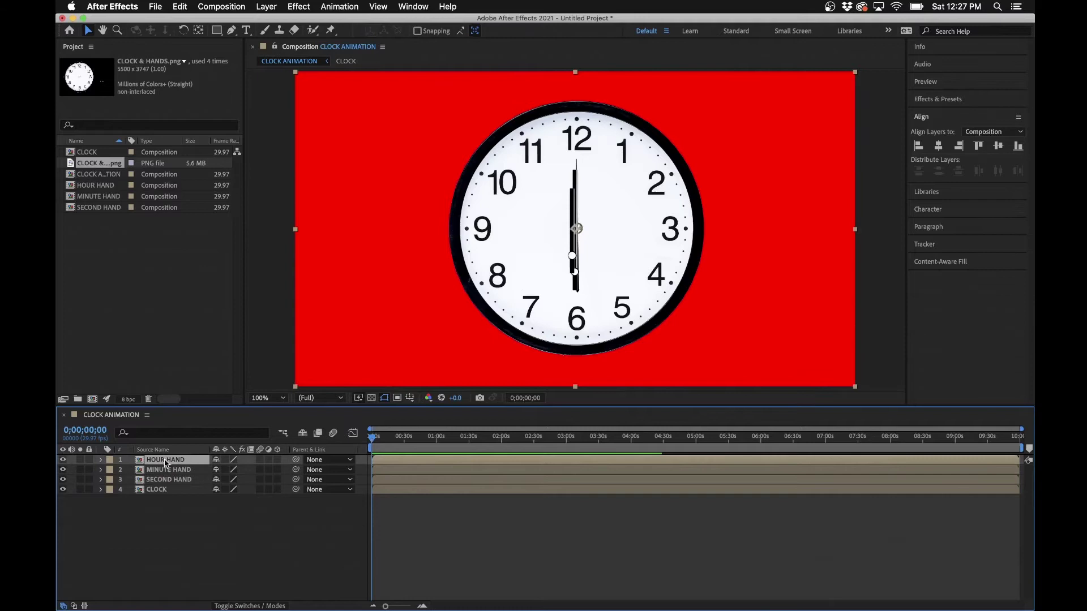
Solo CLOCK and SECOND HAND, zoom in, and drag the second hand's anchor onto the centre pin.
{"action": "left_click", "coordinate": [80, 490]}
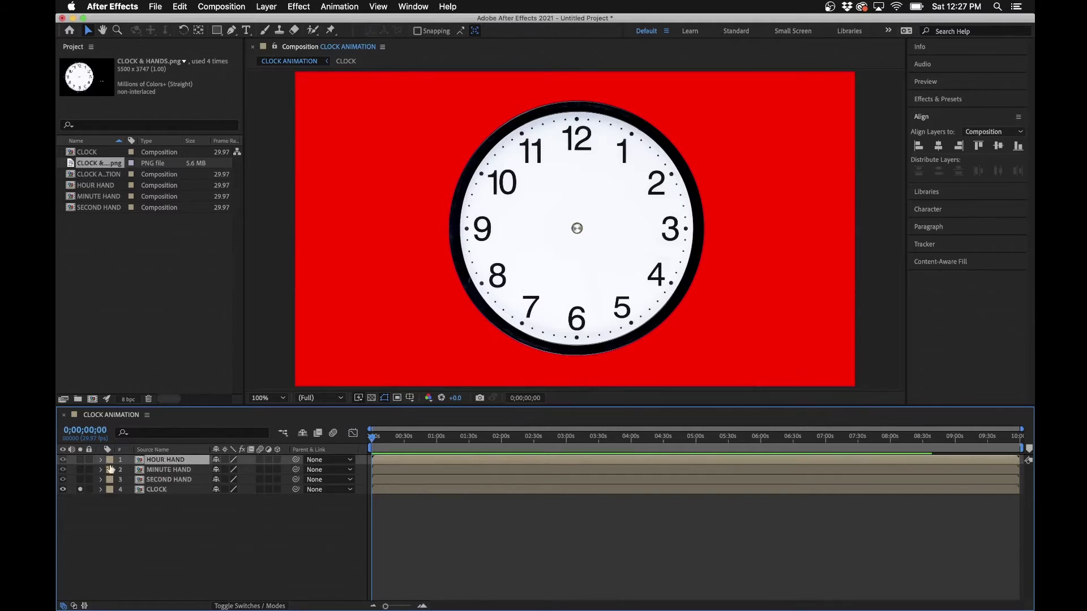
{"action": "left_click", "coordinate": [80, 479]}
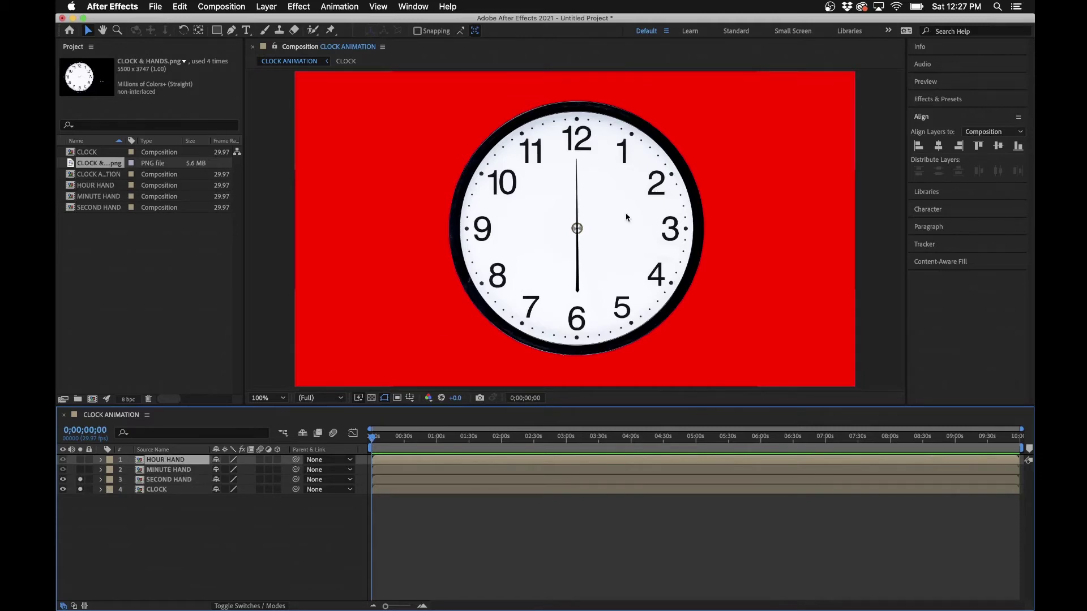
{"action": "scroll", "coordinate": [571, 235], "scroll_direction": "up", "scroll_amount": 4}
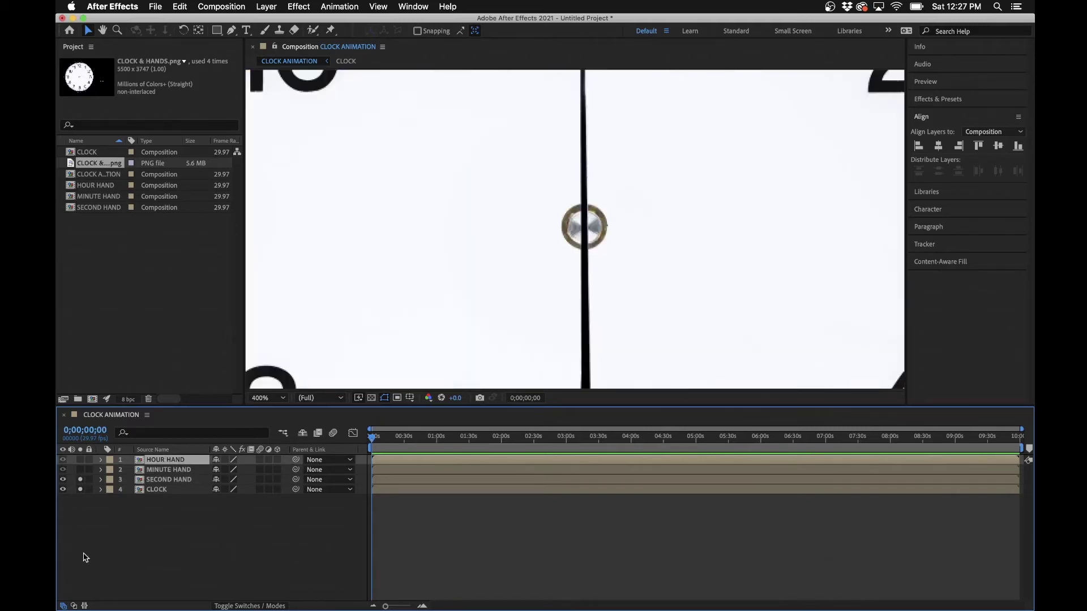
{"action": "left_click", "coordinate": [162, 480]}
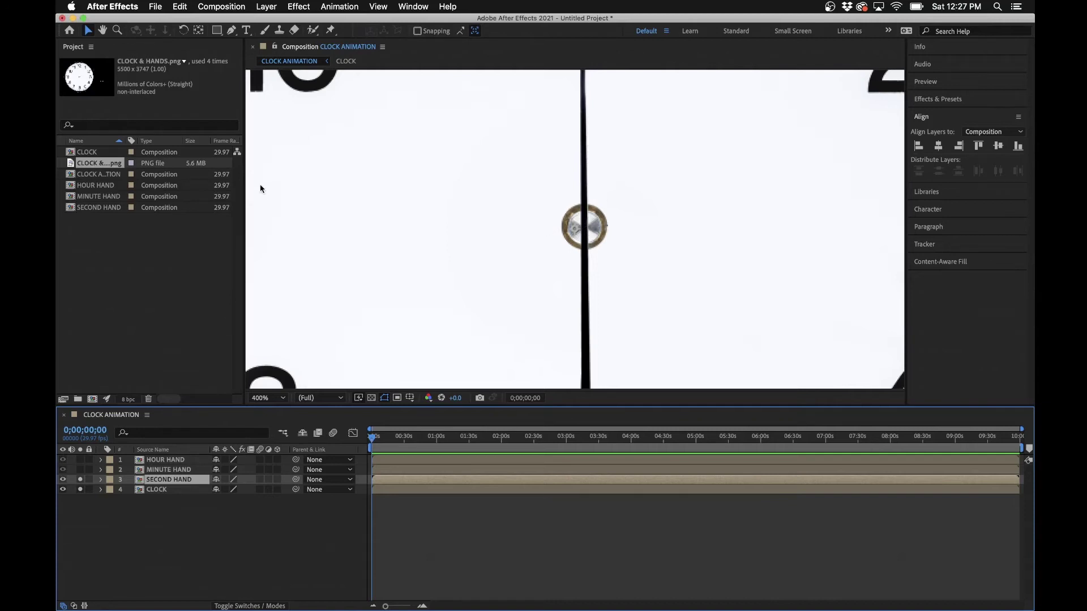
{"action": "left_click", "coordinate": [199, 32]}
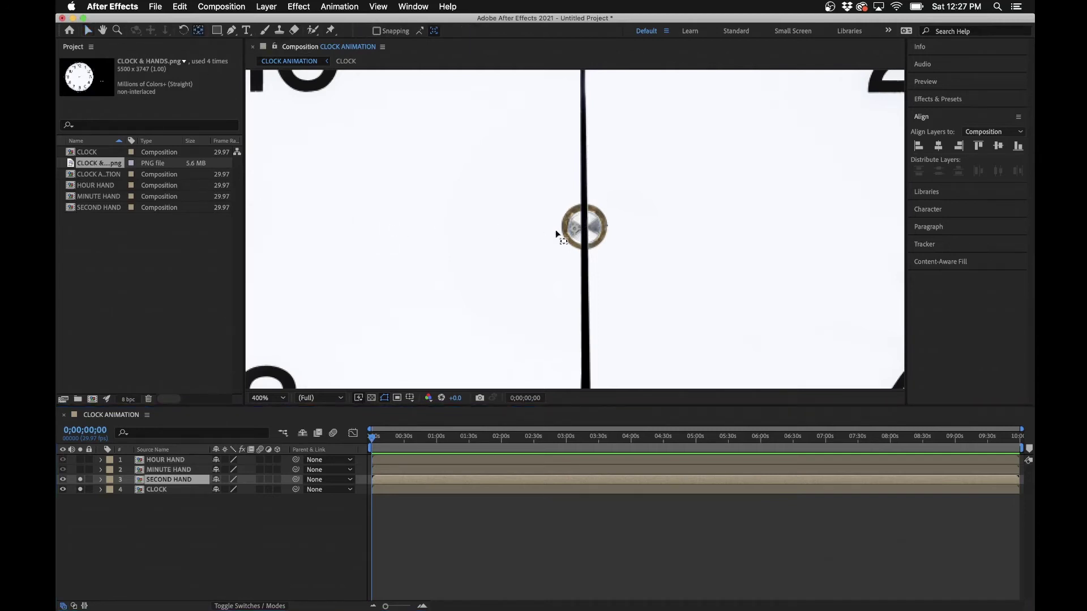
{"action": "left_click", "coordinate": [576, 232]}
{"action": "left_click_drag", "start_coordinate": [577, 232], "coordinate": [585, 229]}
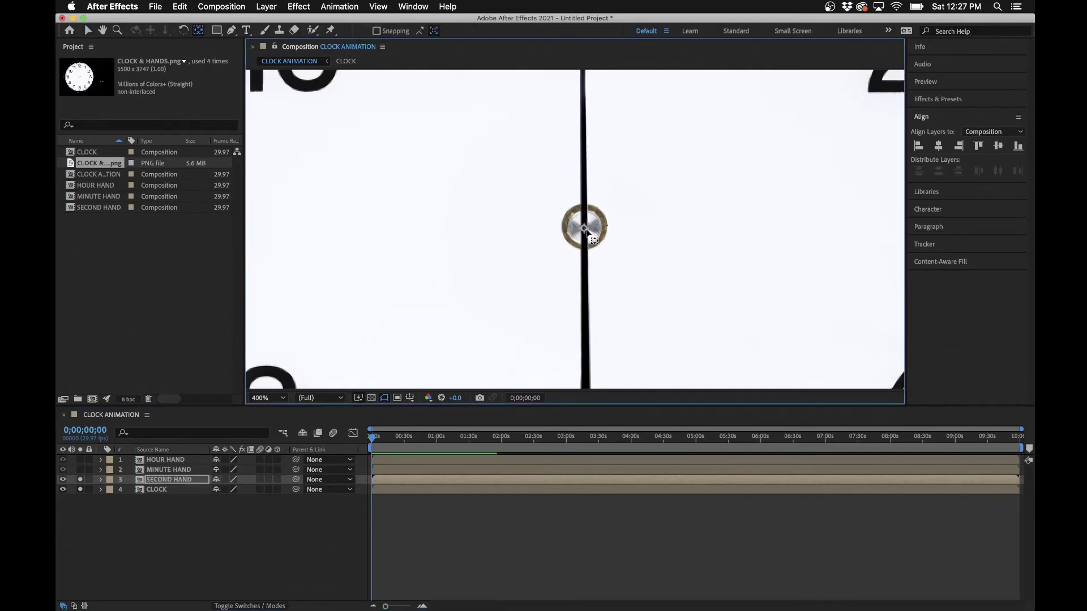
{"action": "left_click", "coordinate": [159, 471]}
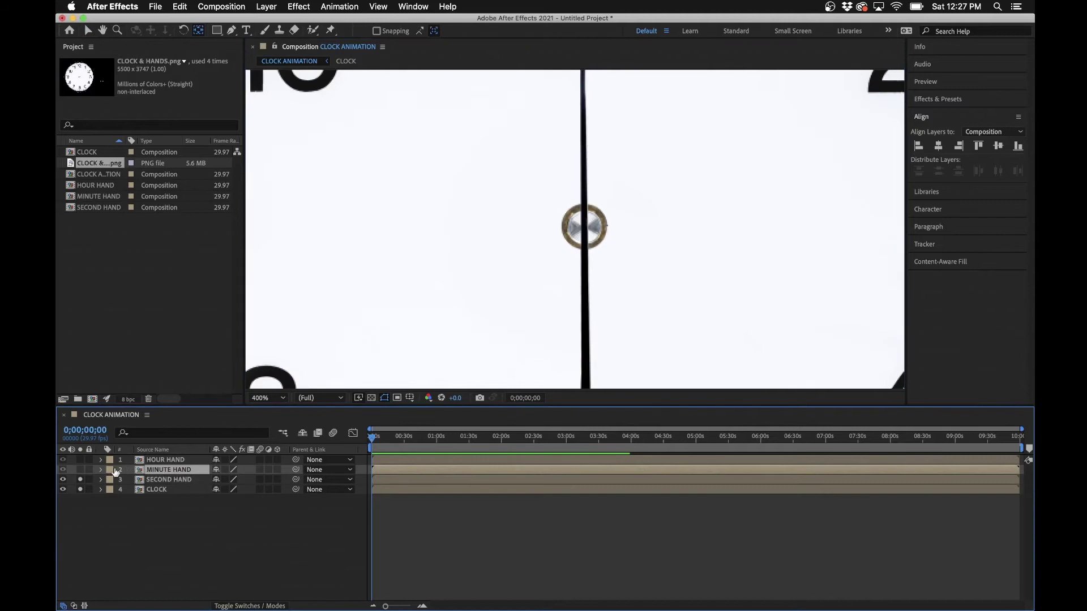
Solo MINUTE HAND and raise its Position to 968.0, 534.0 over the clock centre.
{"action": "left_click", "coordinate": [80, 470]}
{"action": "left_click", "coordinate": [80, 479]}
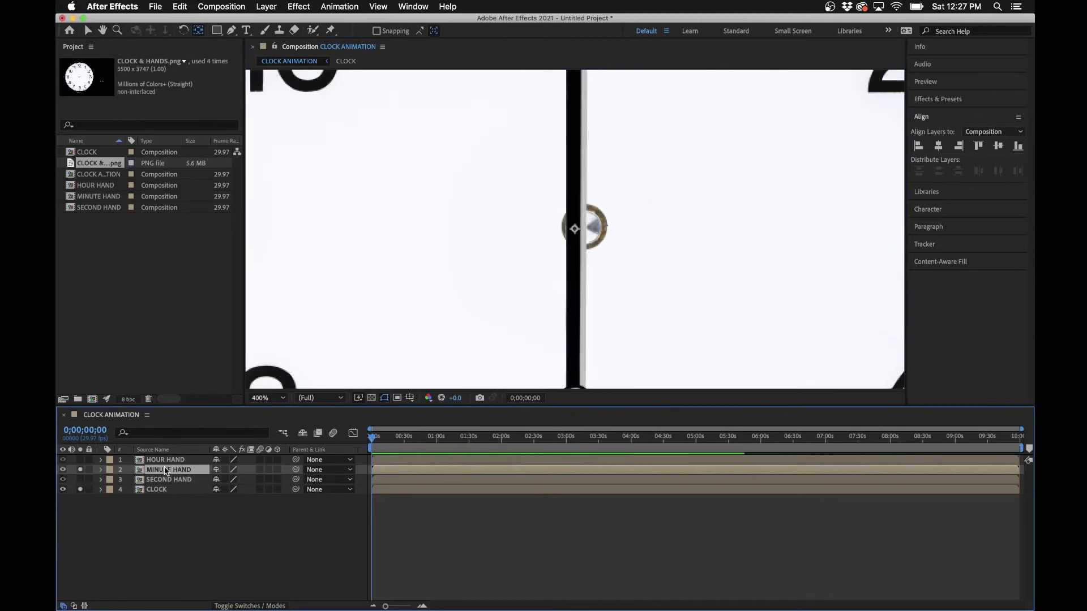
{"action": "key", "text": "comma"}
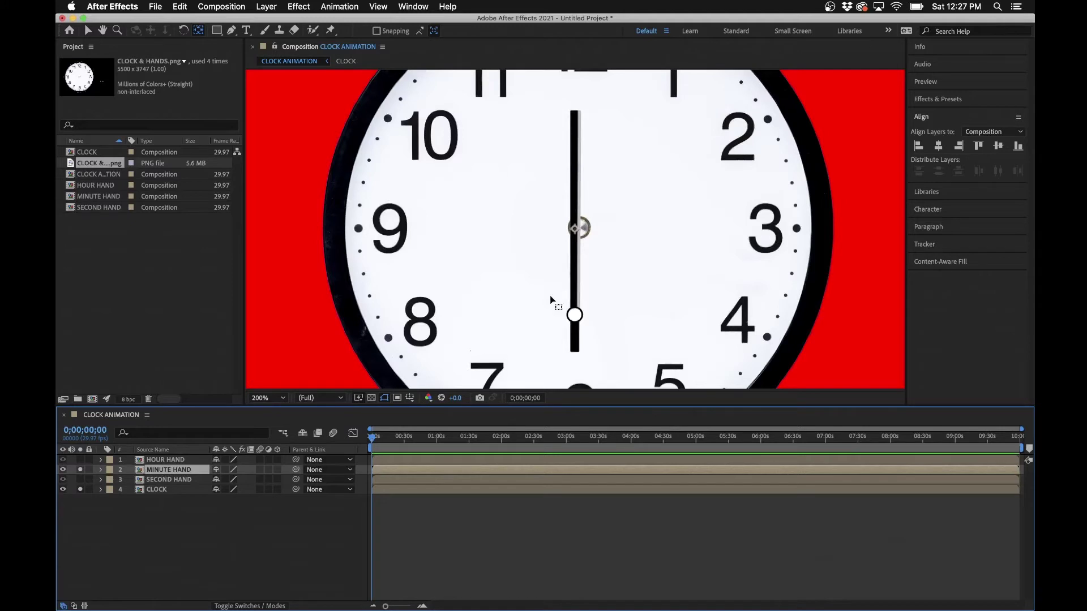
{"action": "left_click", "coordinate": [153, 505]}
{"action": "left_click", "coordinate": [166, 473]}
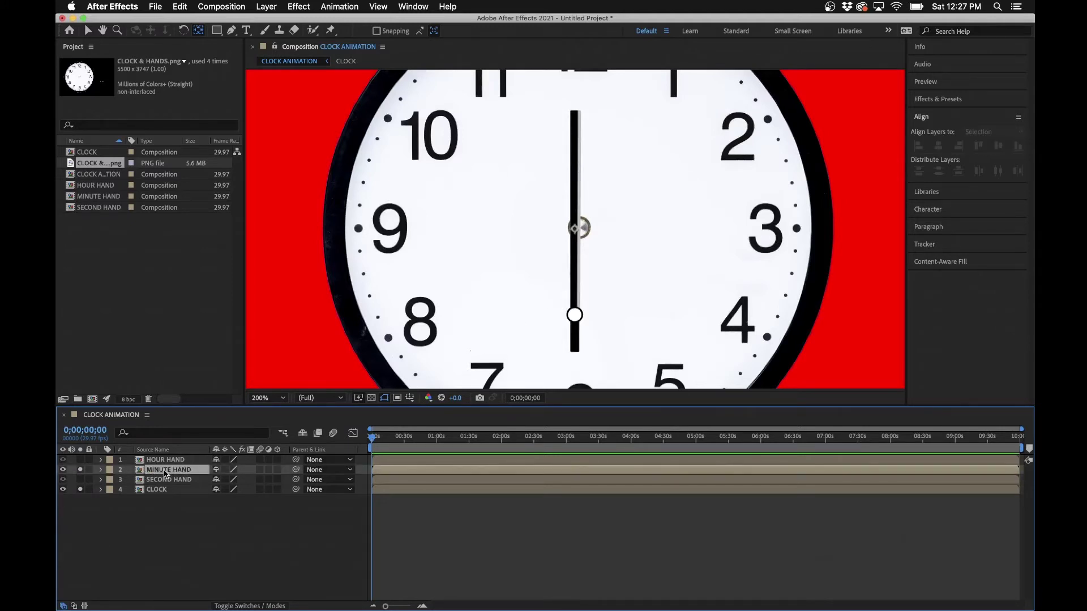
{"action": "key", "text": "p"}
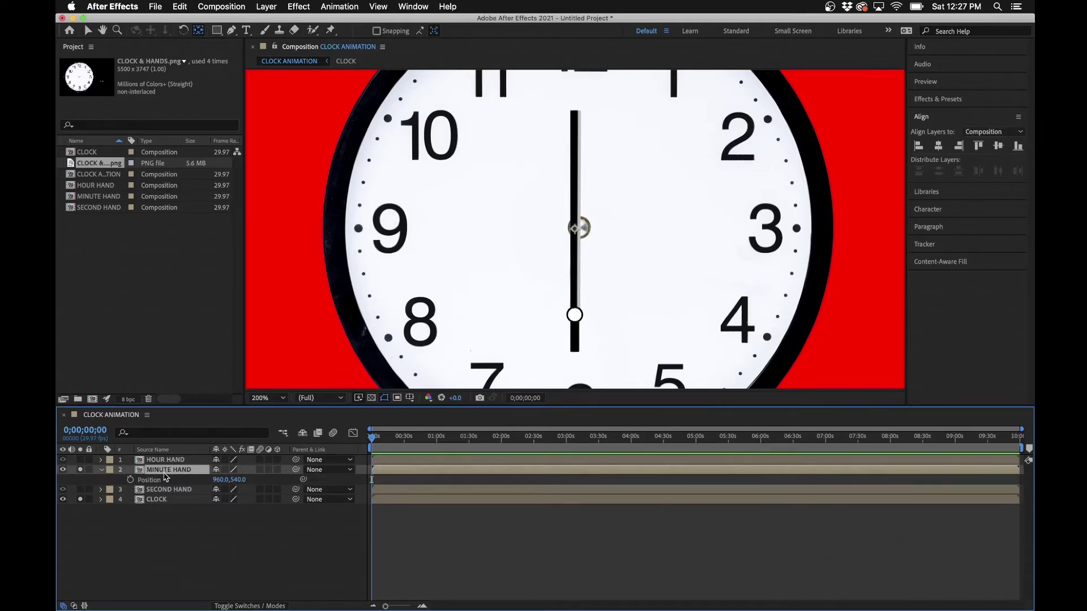
{"action": "mouse_move", "coordinate": [238, 480]}
{"action": "left_mouse_down"}
{"action": "mouse_move", "coordinate": [167, 467]}
{"action": "mouse_move", "coordinate": [240, 480]}
{"action": "mouse_move", "coordinate": [218, 479]}
{"action": "left_mouse_up"}
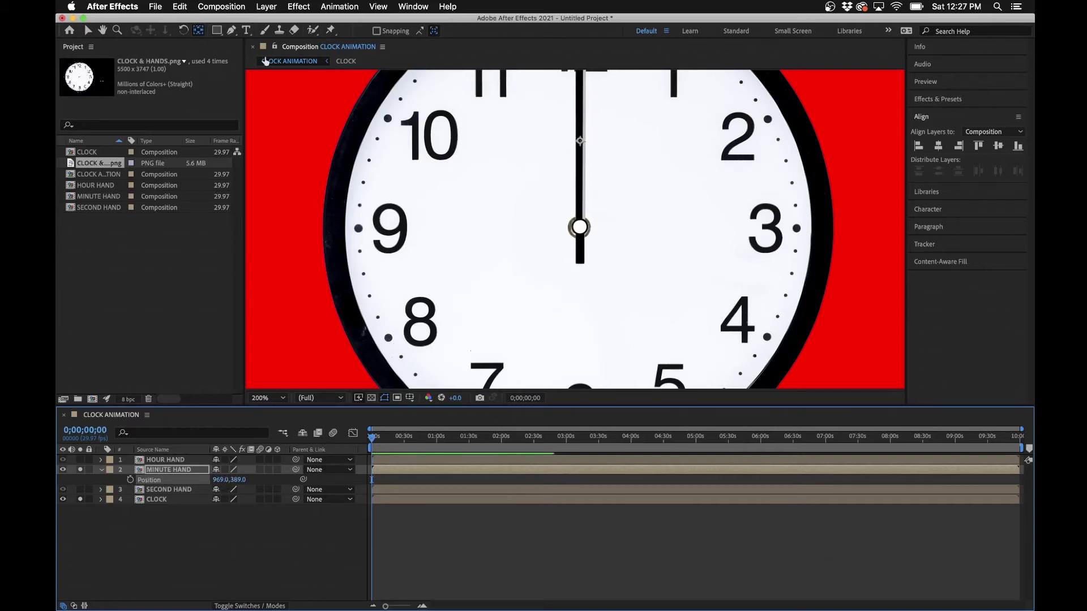
Move the minute hand's anchor onto its pivot with Pan Behind, then solo HOUR HAND.
{"action": "left_click", "coordinate": [199, 30]}
{"action": "left_click_drag", "start_coordinate": [580, 142], "coordinate": [580, 227]}
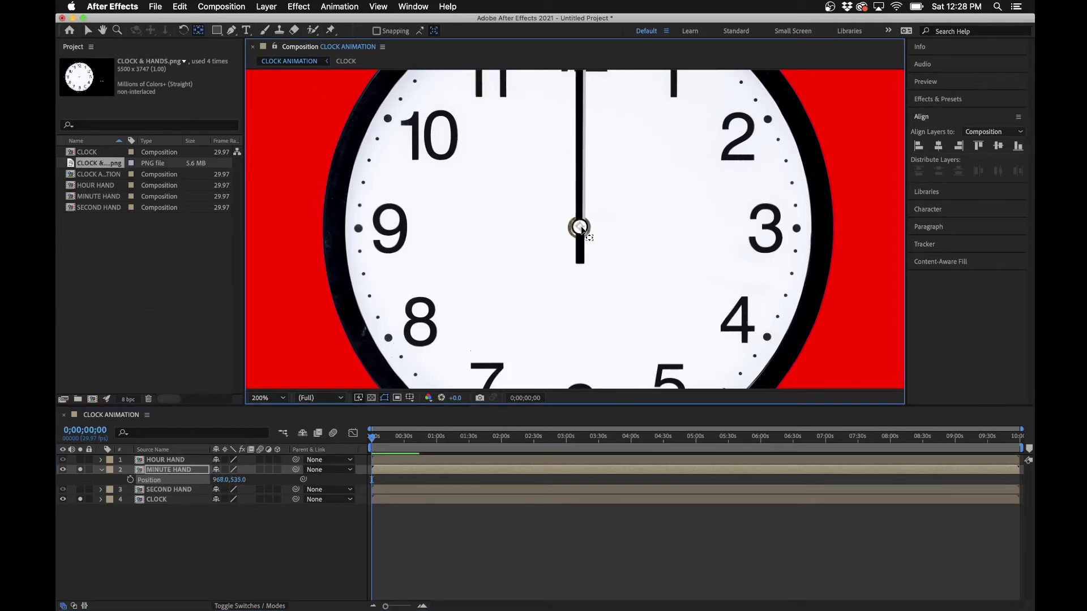
{"action": "left_click_drag", "start_coordinate": [583, 231], "coordinate": [582, 229]}
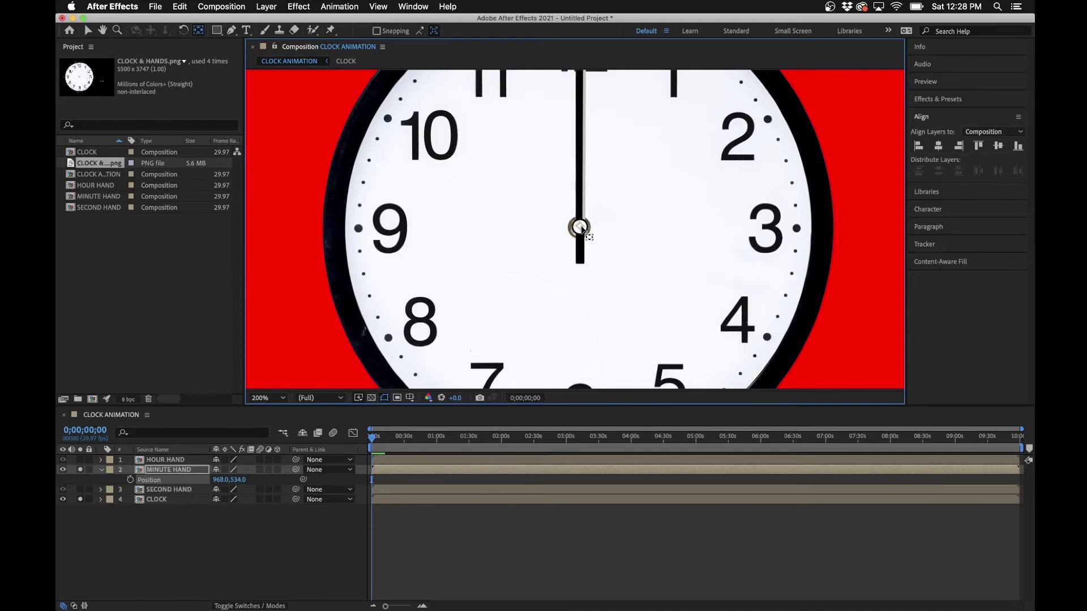
{"action": "left_click", "coordinate": [80, 459]}
{"action": "left_click", "coordinate": [80, 470]}
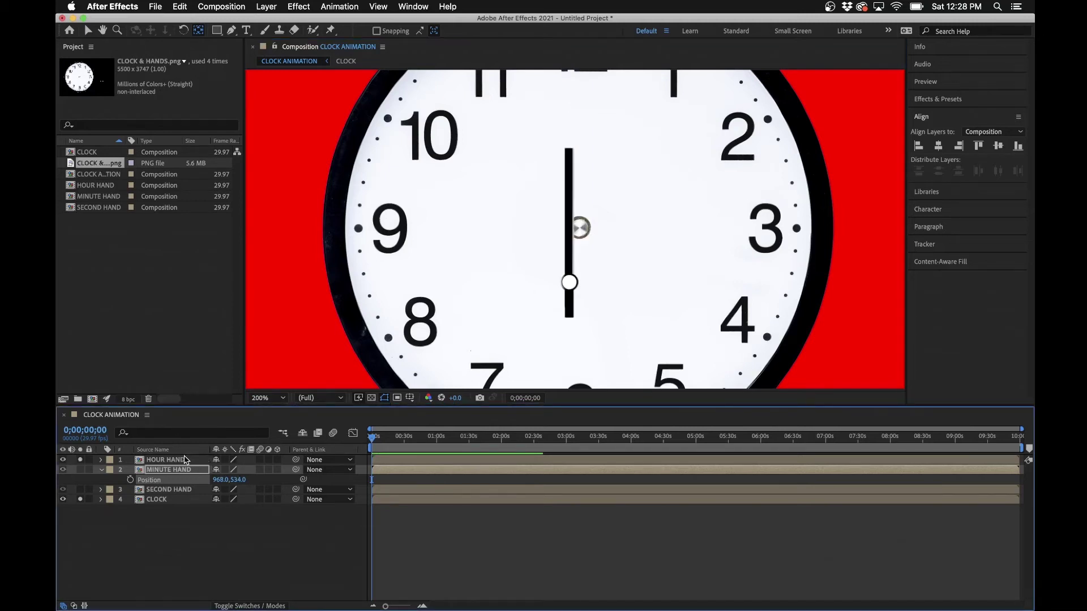
{"action": "left_click", "coordinate": [182, 460]}
Raise the hour hand to Position 968.0, 539.0 and move its anchor onto the pivot.
{"action": "key", "text": "p"}
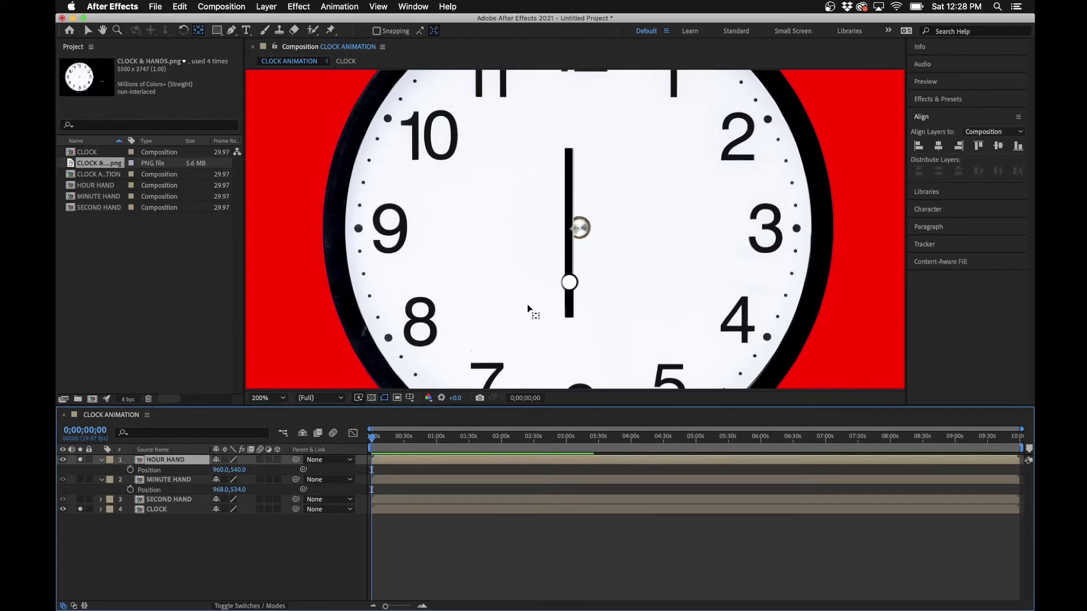
{"action": "mouse_move", "coordinate": [241, 470]}
{"action": "left_mouse_down"}
{"action": "mouse_move", "coordinate": [188, 465]}
{"action": "mouse_move", "coordinate": [231, 468]}
{"action": "left_mouse_up"}
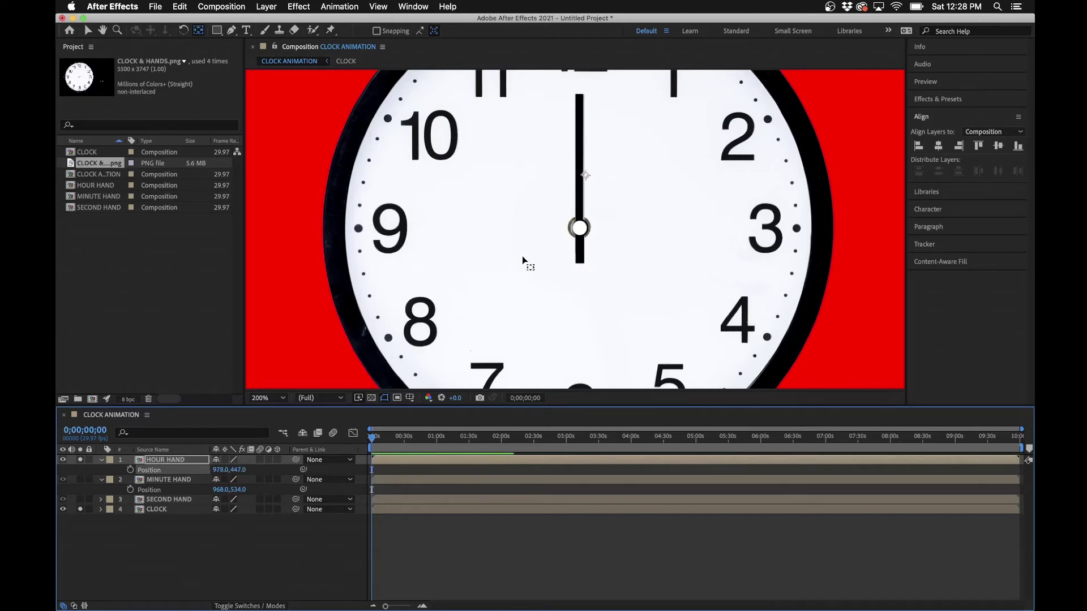
{"action": "left_click_drag", "start_coordinate": [586, 177], "coordinate": [580, 229]}
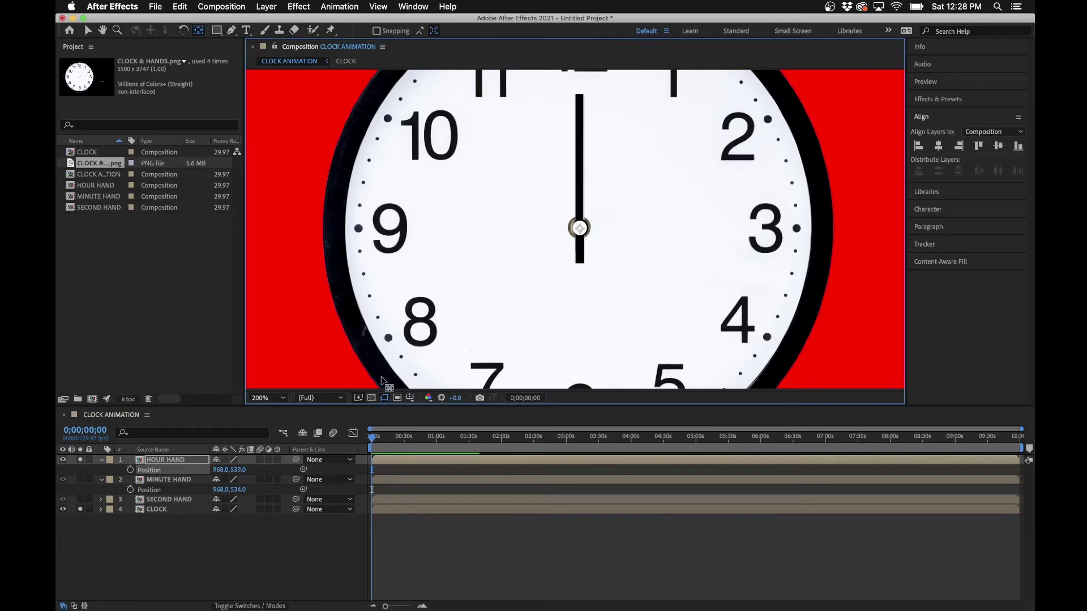
Turn on Title/Action Safe guides to verify the centre, then view the whole composition.
{"action": "left_click", "coordinate": [406, 398]}
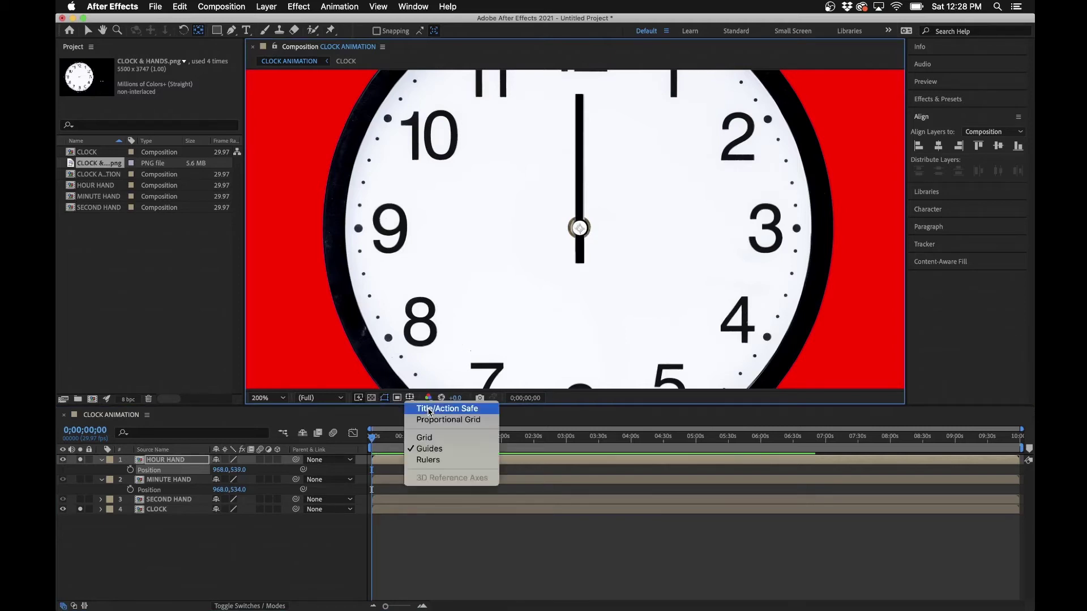
{"action": "left_click", "coordinate": [444, 425]}
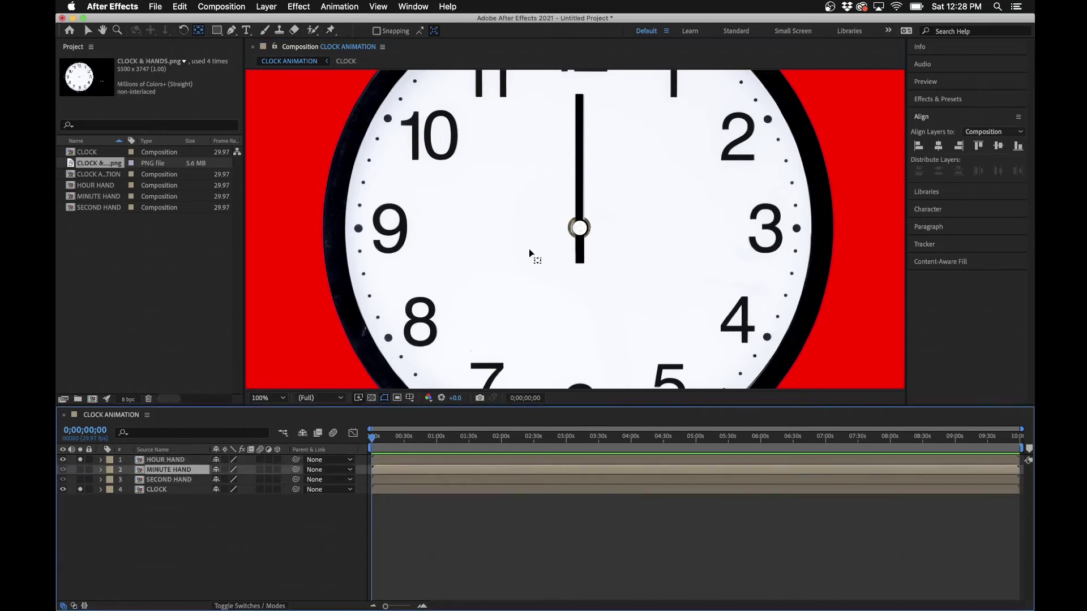
{"action": "key", "text": "comma"}
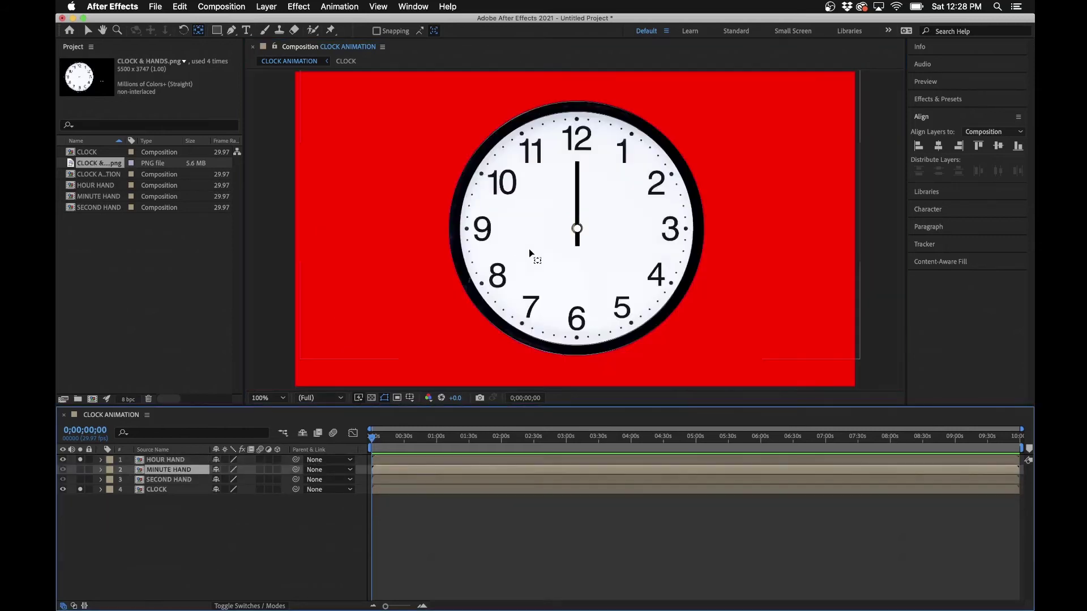
{"action": "left_click", "coordinate": [272, 399]}
{"action": "left_click", "coordinate": [273, 410]}
{"action": "left_click", "coordinate": [183, 547]}
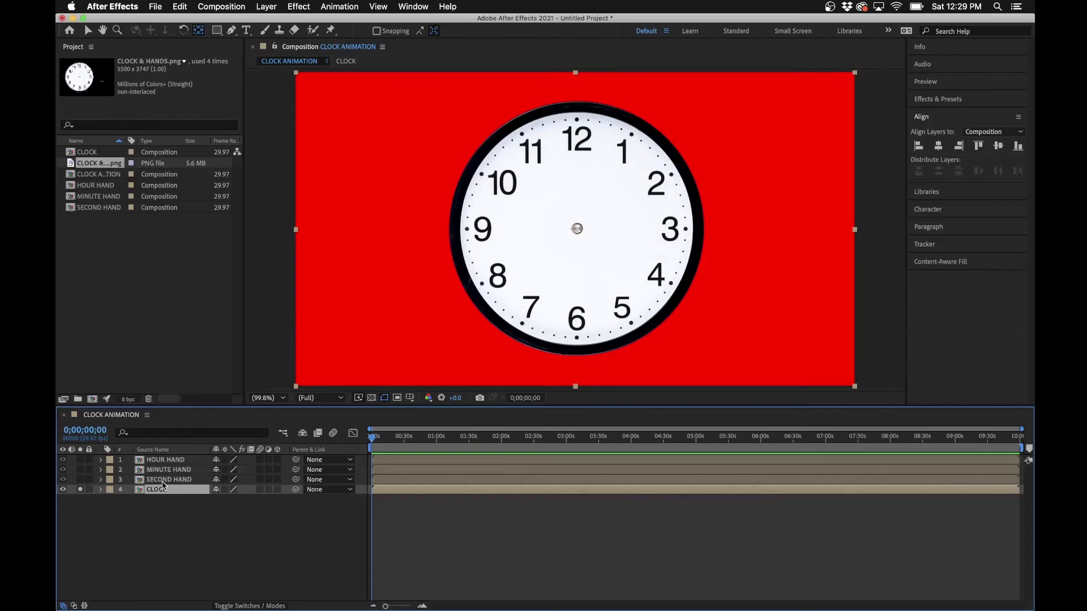
{"action": "left_click", "coordinate": [163, 482]}
Add the expression time*6 to the SECOND HAND layer's Rotation and scrub to watch it turn.
{"action": "left_click", "coordinate": [80, 489]}
{"action": "left_click", "coordinate": [101, 480]}
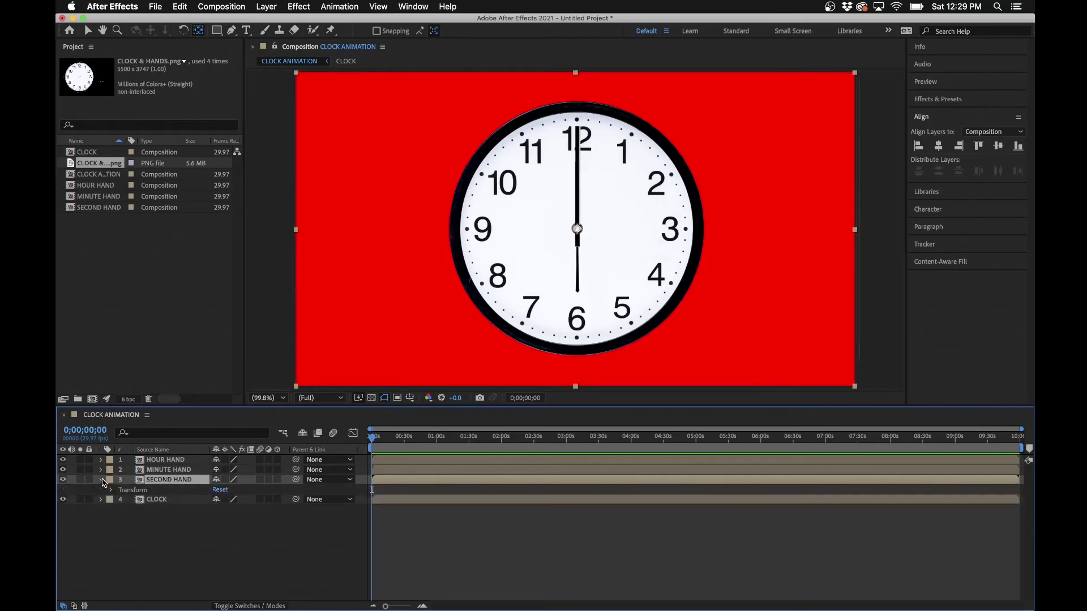
{"action": "key", "text": "r"}
{"action": "left_click", "coordinate": [131, 491], "text": "alt"}
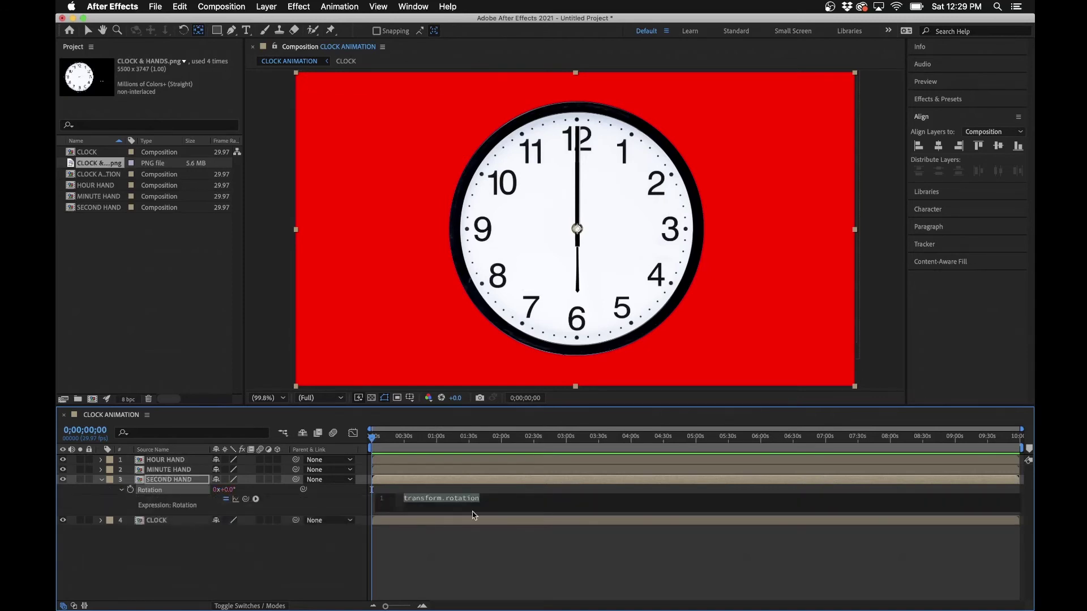
{"action": "type", "text": "time"}
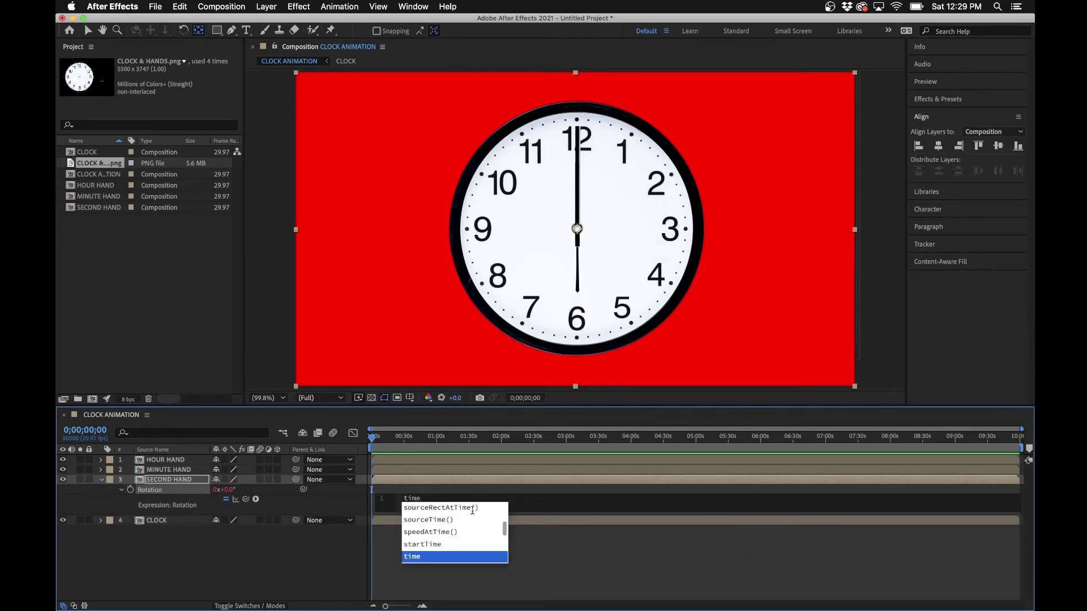
{"action": "type", "text": "*"}
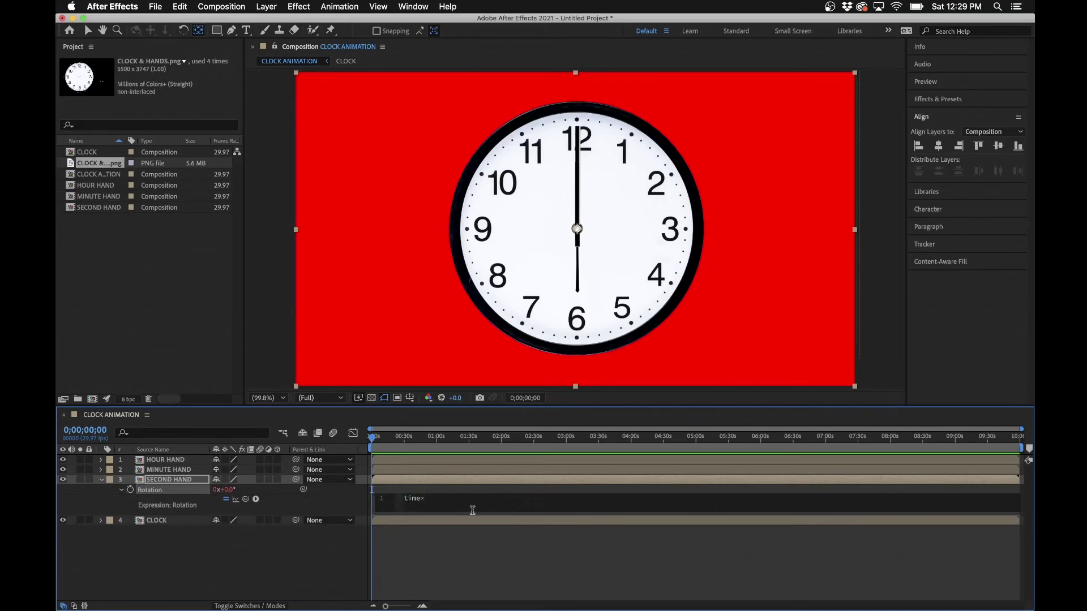
{"action": "left_click", "coordinate": [450, 548]}
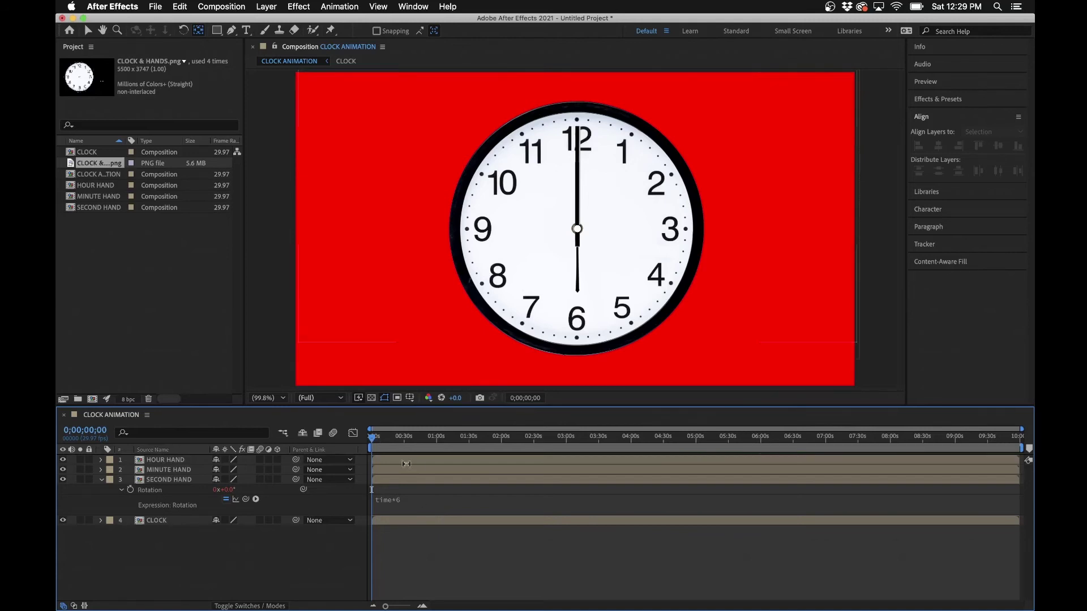
{"action": "left_click_drag", "start_coordinate": [374, 439], "coordinate": [438, 451]}
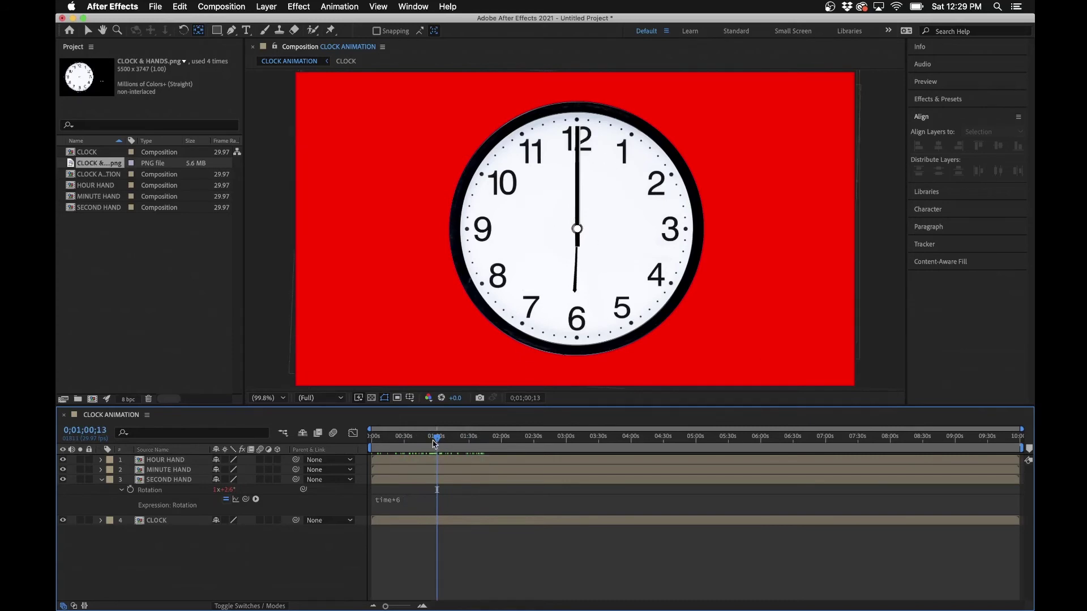
{"action": "left_click_drag", "start_coordinate": [441, 441], "coordinate": [355, 441]}
Add the expression time*.1 to the MINUTE HAND layer's Rotation.
{"action": "left_click", "coordinate": [159, 480]}
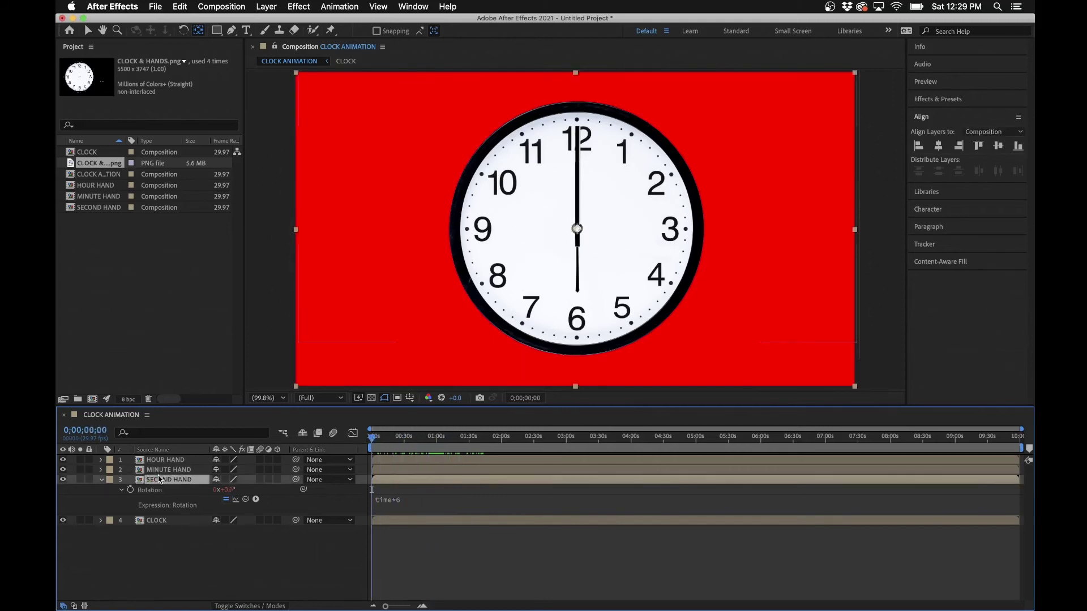
{"action": "left_click", "coordinate": [161, 471]}
{"action": "key", "text": "r"}
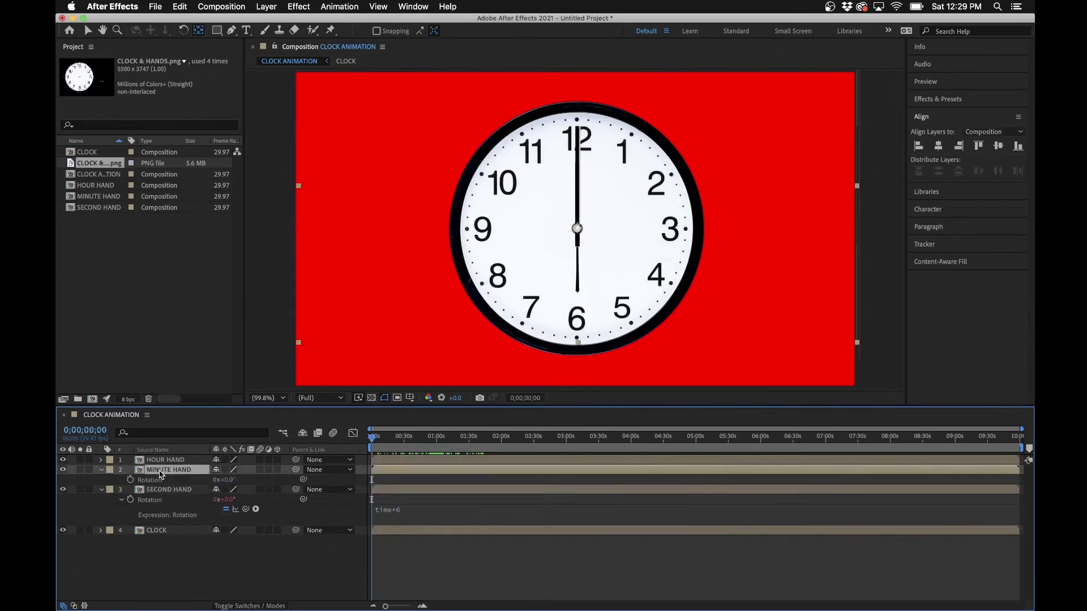
{"action": "left_click", "coordinate": [130, 481], "text": "alt"}
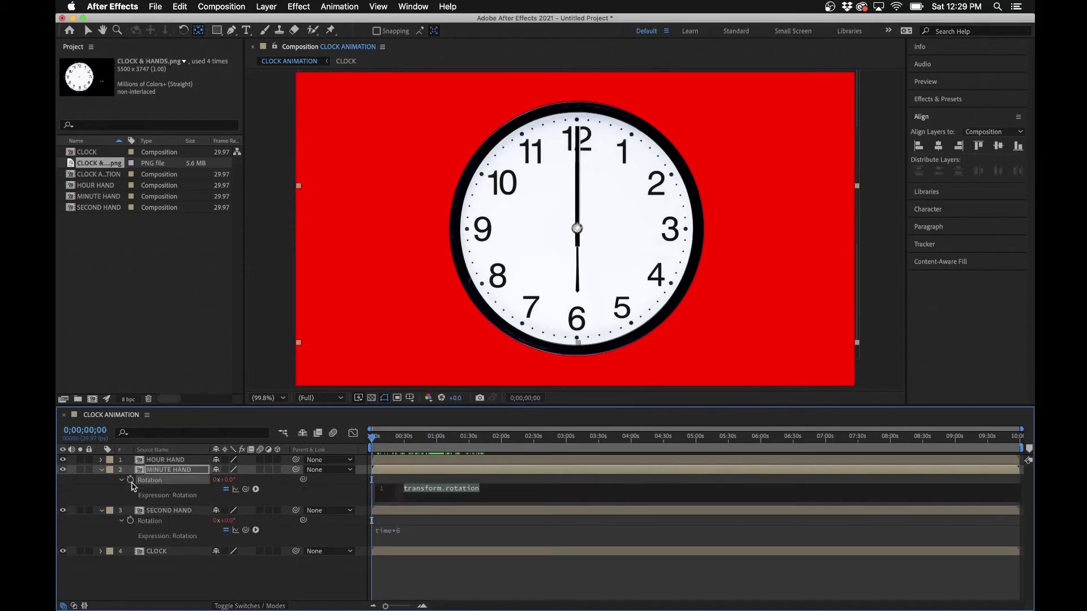
{"action": "type", "text": "time*"}
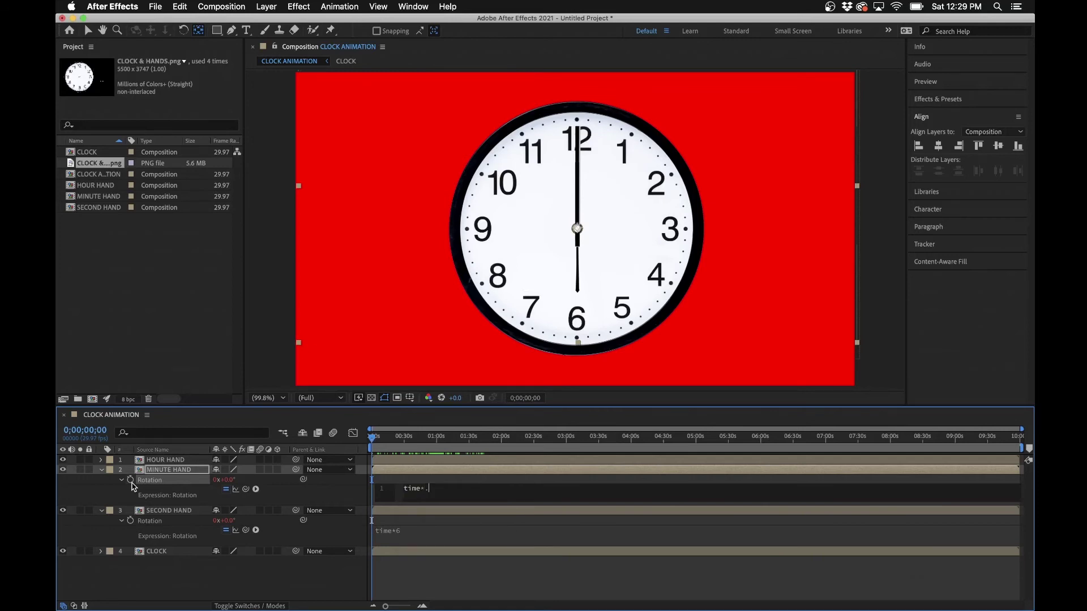
{"action": "type", "text": ".1"}
{"action": "left_click", "coordinate": [415, 582]}
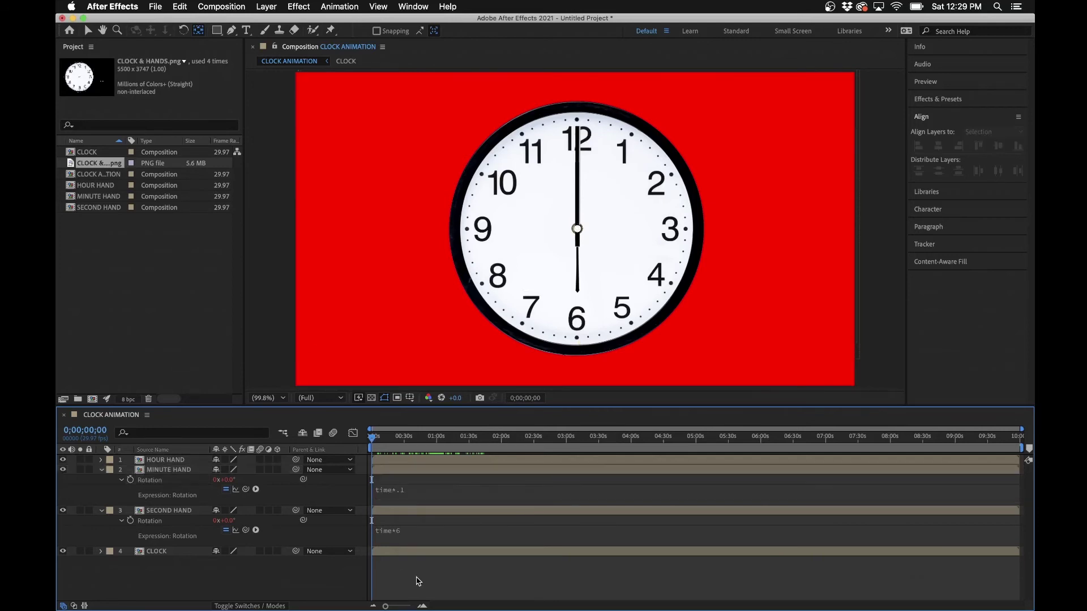
Scrub ahead to about three minutes to watch both hands turn, then return to the start.
{"action": "left_click_drag", "start_coordinate": [379, 442], "coordinate": [438, 434]}
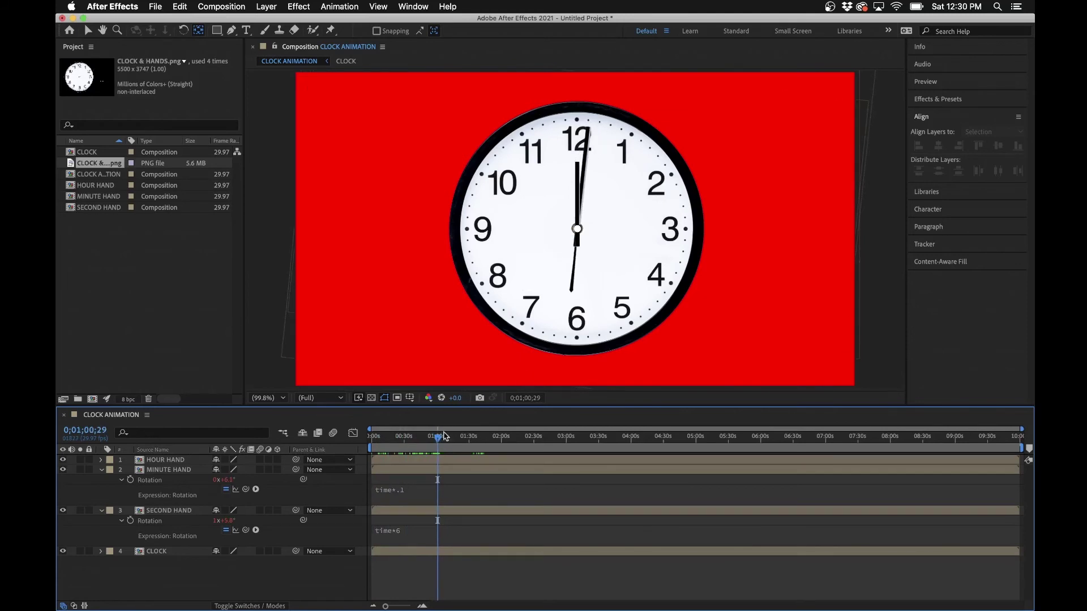
{"action": "left_click", "coordinate": [442, 436]}
{"action": "left_click_drag", "start_coordinate": [464, 440], "coordinate": [589, 417]}
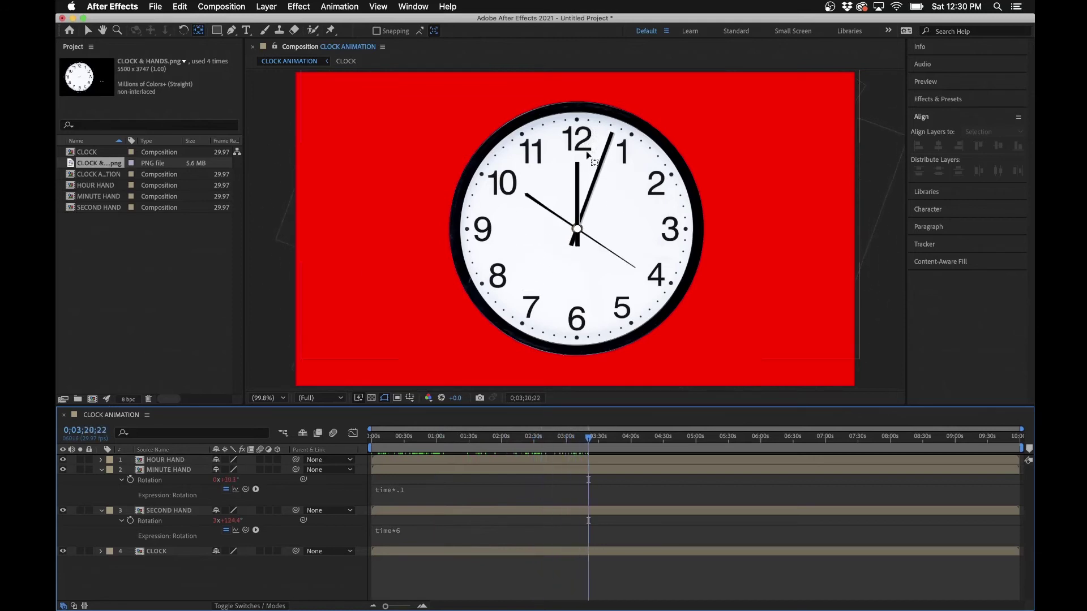
{"action": "key", "text": "Home"}
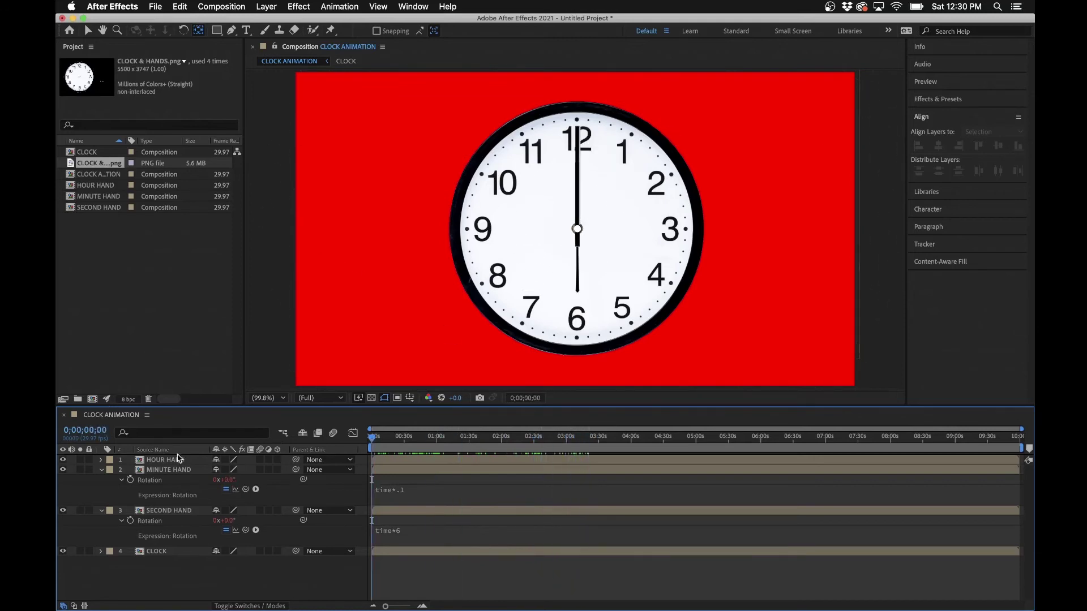
Add the expression time*.006 to the HOUR HAND layer's Rotation.
{"action": "left_click", "coordinate": [163, 462]}
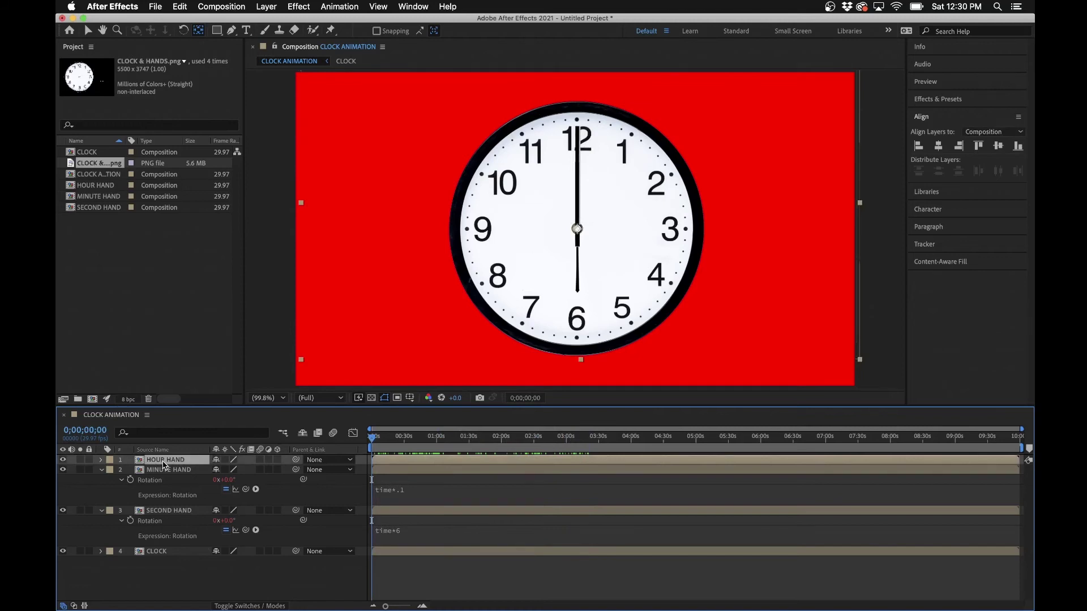
{"action": "key", "text": "r"}
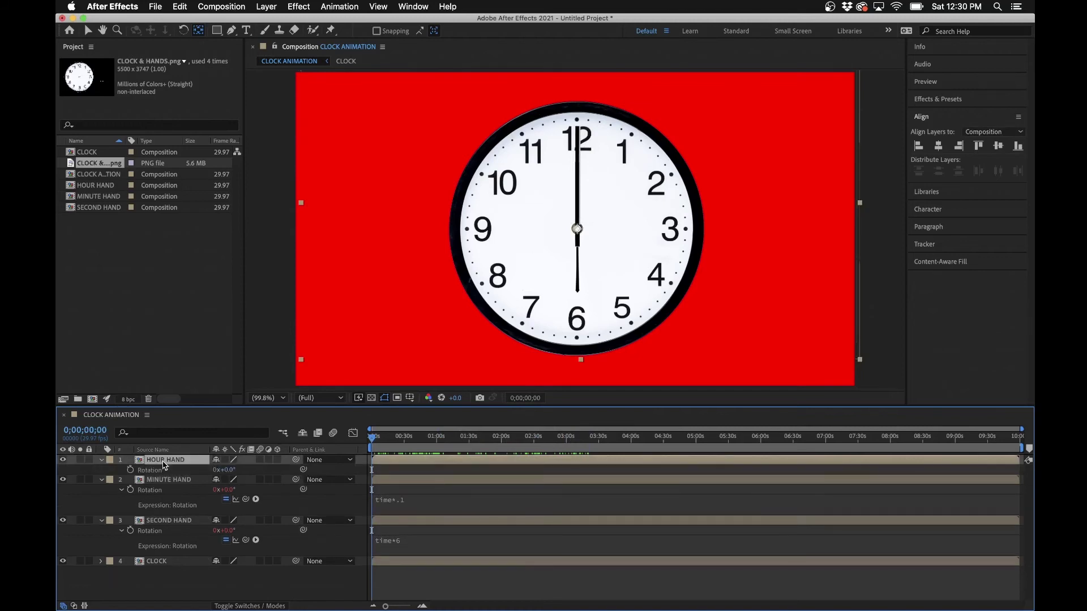
{"action": "left_click", "coordinate": [130, 470], "text": "alt"}
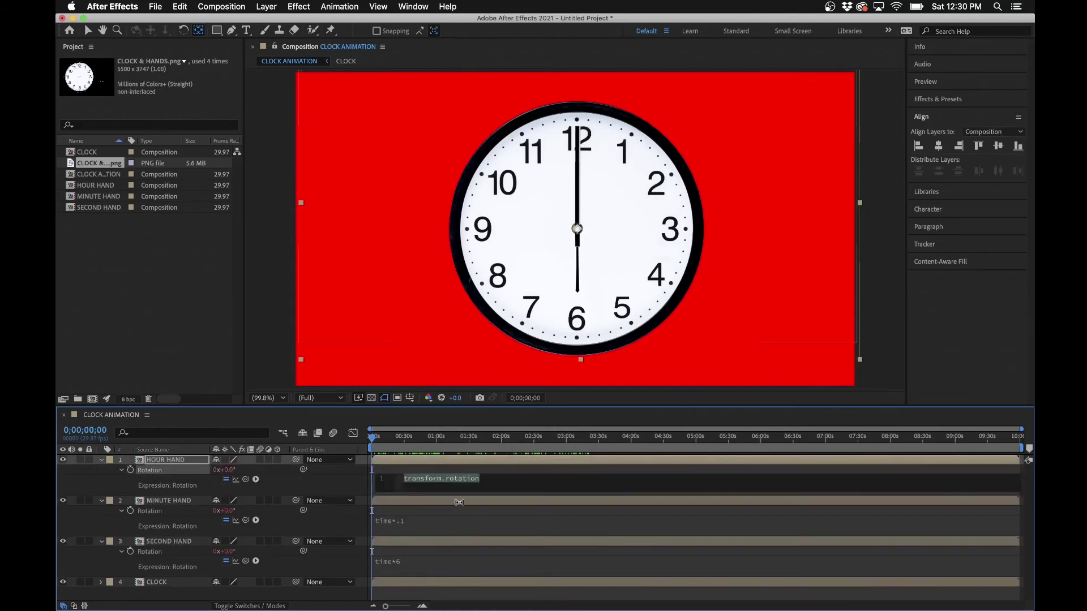
{"action": "type", "text": "time*.006"}
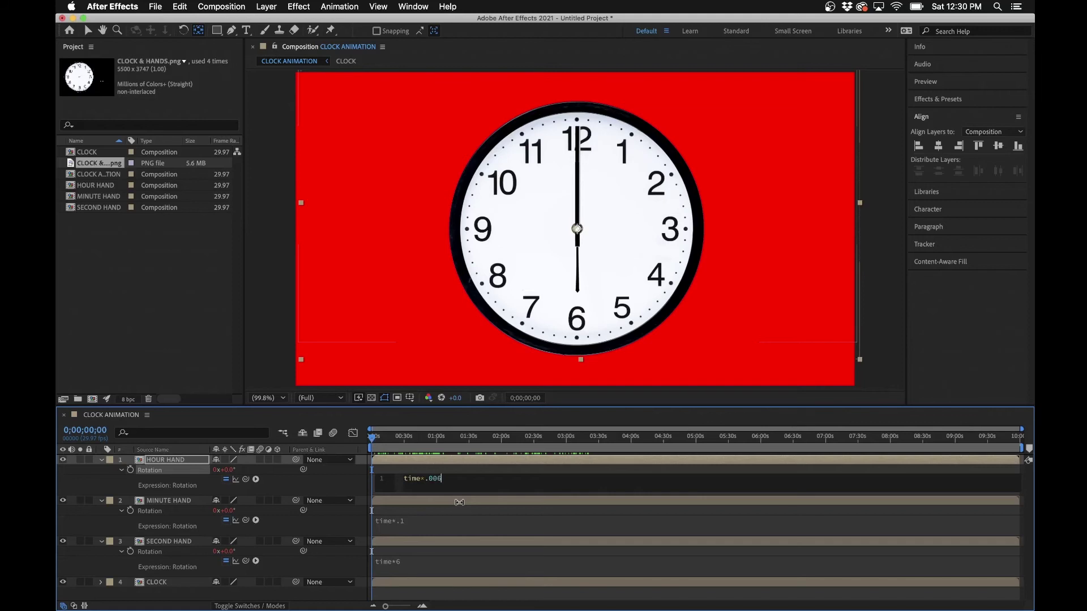
{"action": "left_click", "coordinate": [470, 473]}
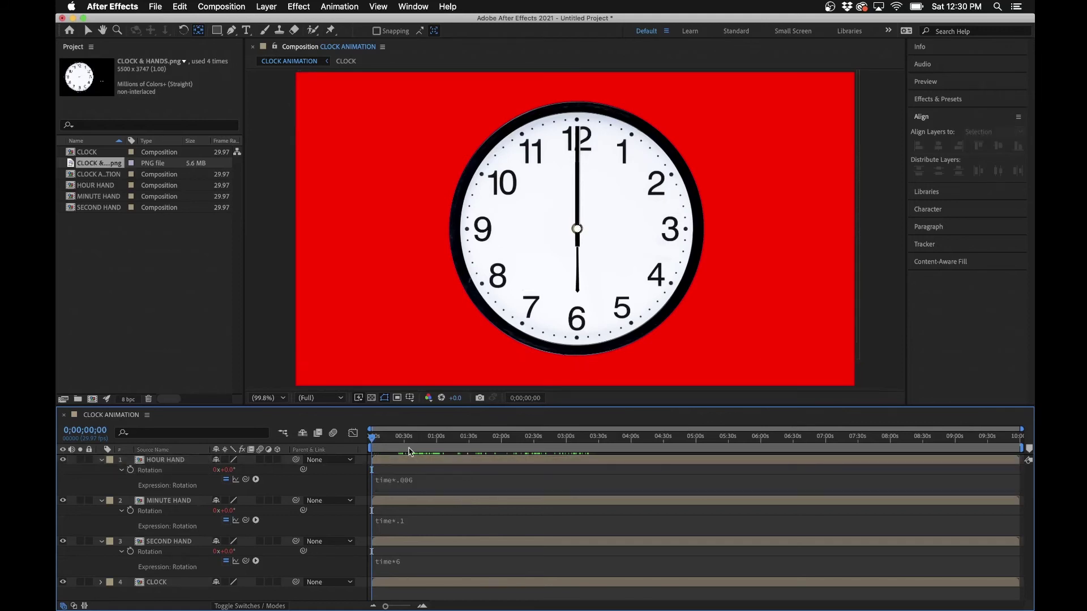
Scrub across the timeline to the end to check all three hands' positions.
{"action": "left_click_drag", "start_coordinate": [395, 441], "coordinate": [452, 442]}
{"action": "left_click_drag", "start_coordinate": [783, 464], "coordinate": [1020, 463]}
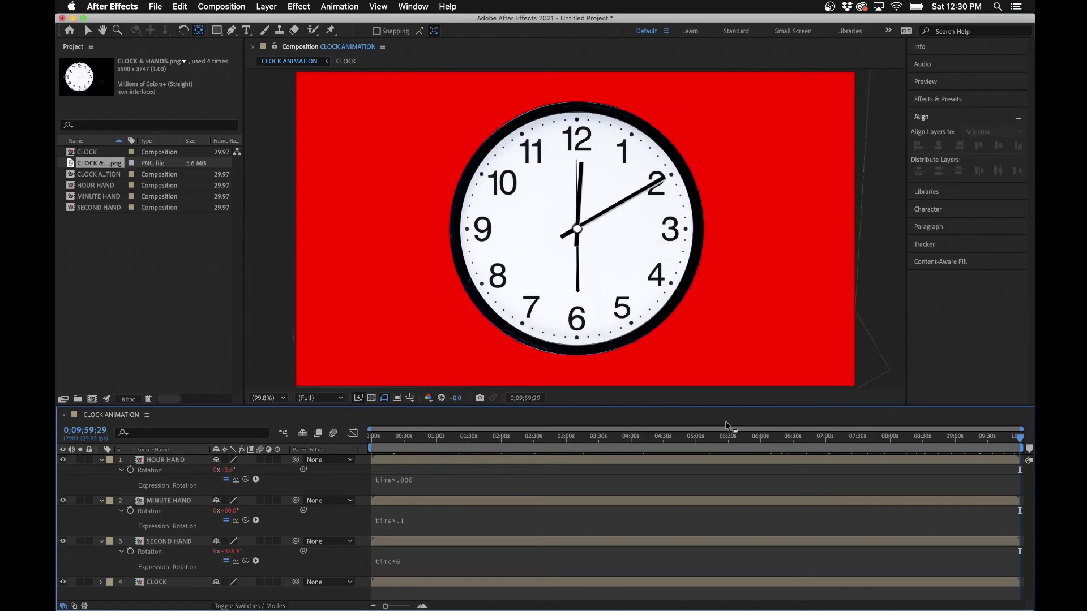
{"action": "left_click_drag", "start_coordinate": [853, 445], "coordinate": [130, 426]}
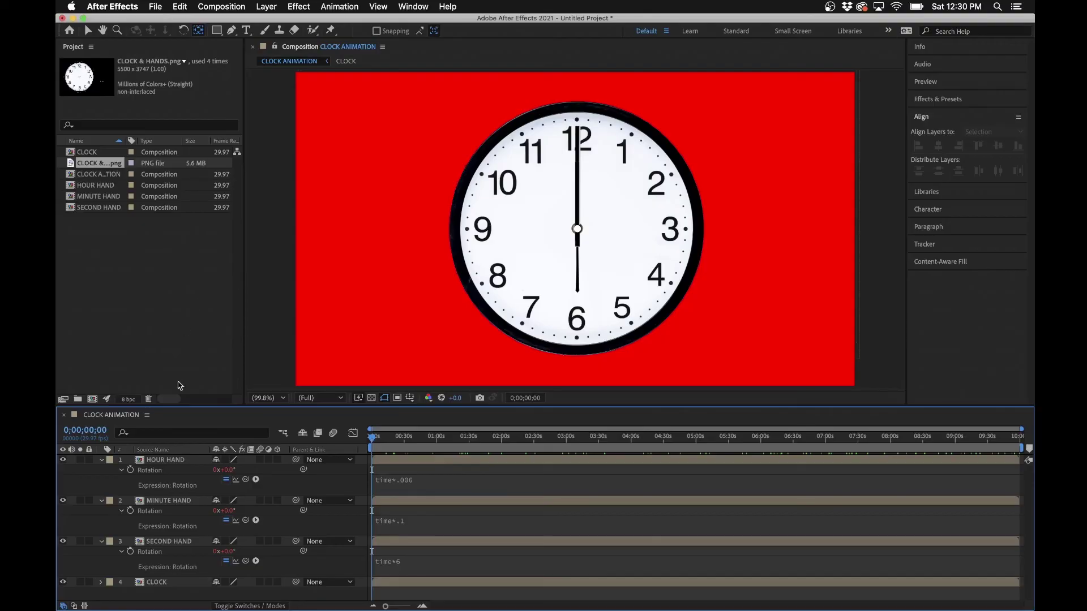
Select all four clock layers, collapse their properties and pre-compose them into Pre-comp 1.
{"action": "left_click", "coordinate": [160, 462]}
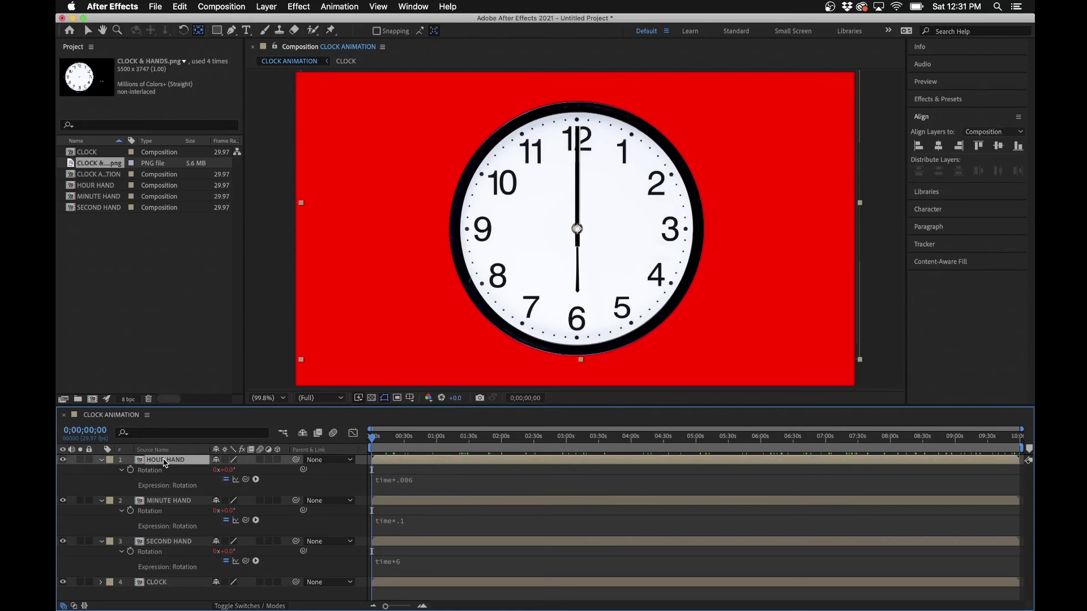
{"action": "key", "text": "super+a"}
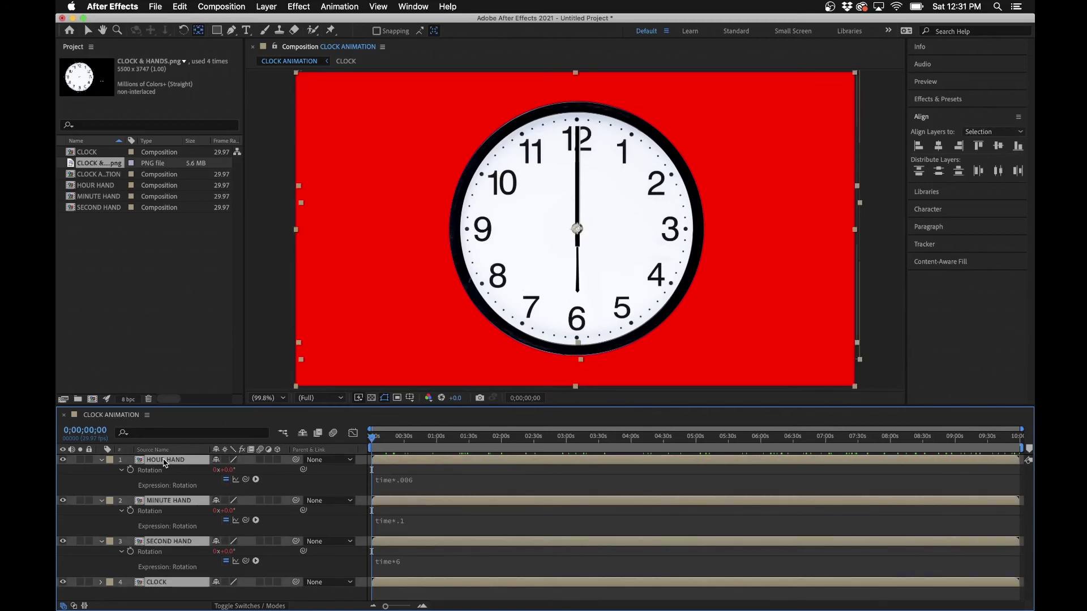
{"action": "key", "text": "u"}
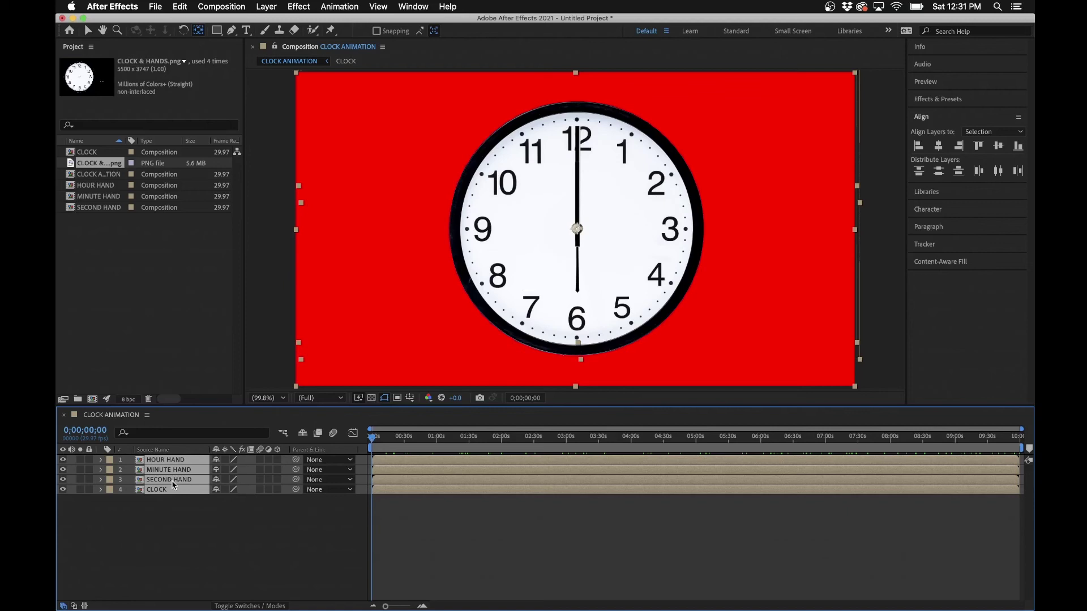
{"action": "key", "text": "super+shift+c"}
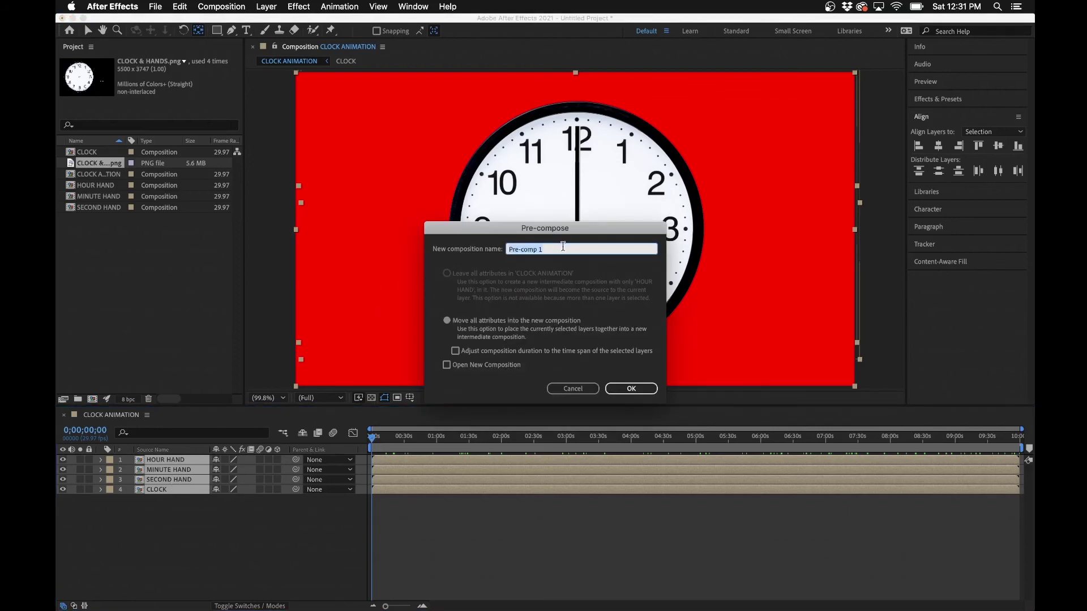
{"action": "left_click", "coordinate": [632, 389]}
{"action": "left_click", "coordinate": [631, 390]}
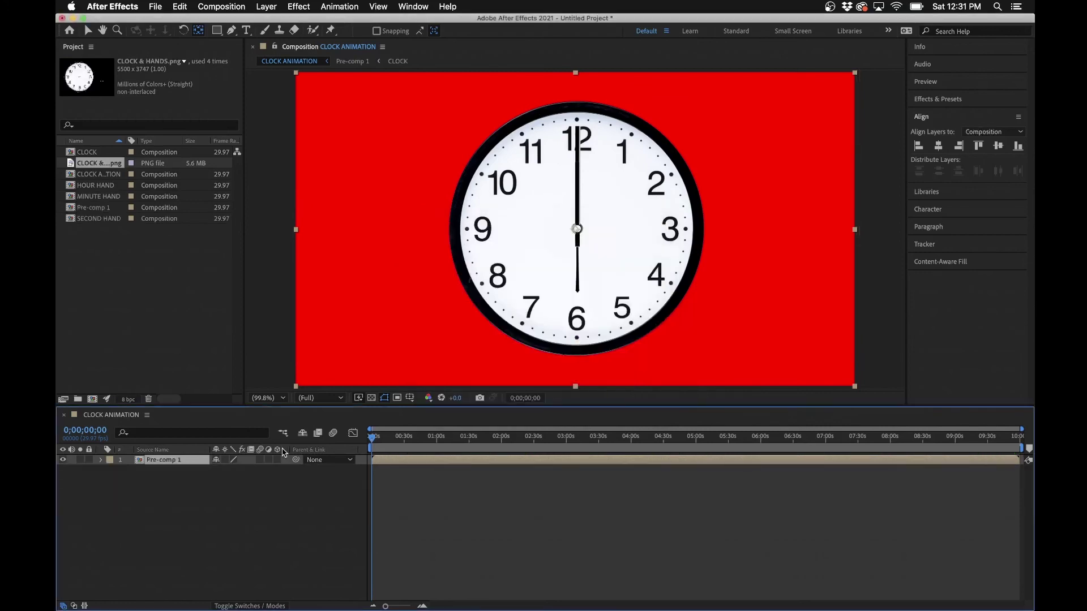
Enable Time Remapping on Pre-comp 1, keyframe it at 0;05;59;26 and drag that keyframe near the start.
{"action": "right_click", "coordinate": [181, 465]}
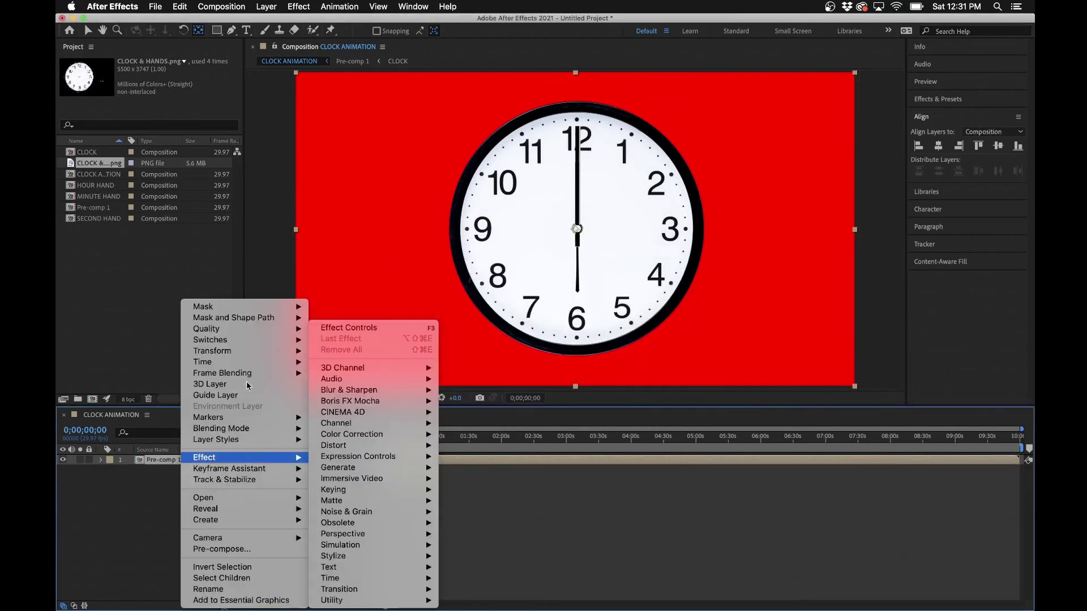
{"action": "mouse_move", "coordinate": [249, 362]}
{"action": "left_click", "coordinate": [330, 363]}
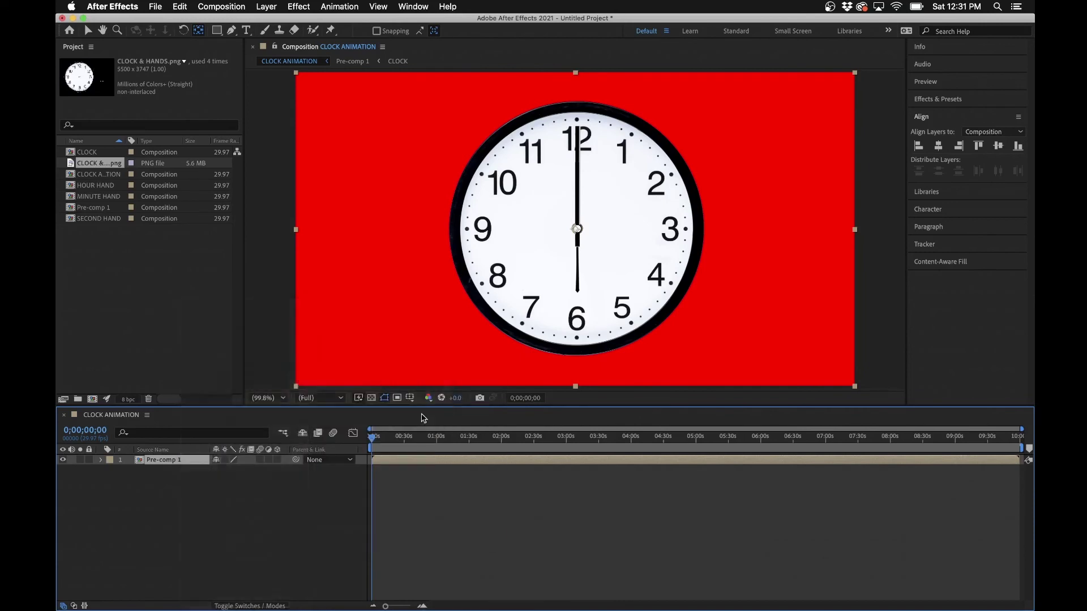
{"action": "left_click_drag", "start_coordinate": [445, 442], "coordinate": [762, 447]}
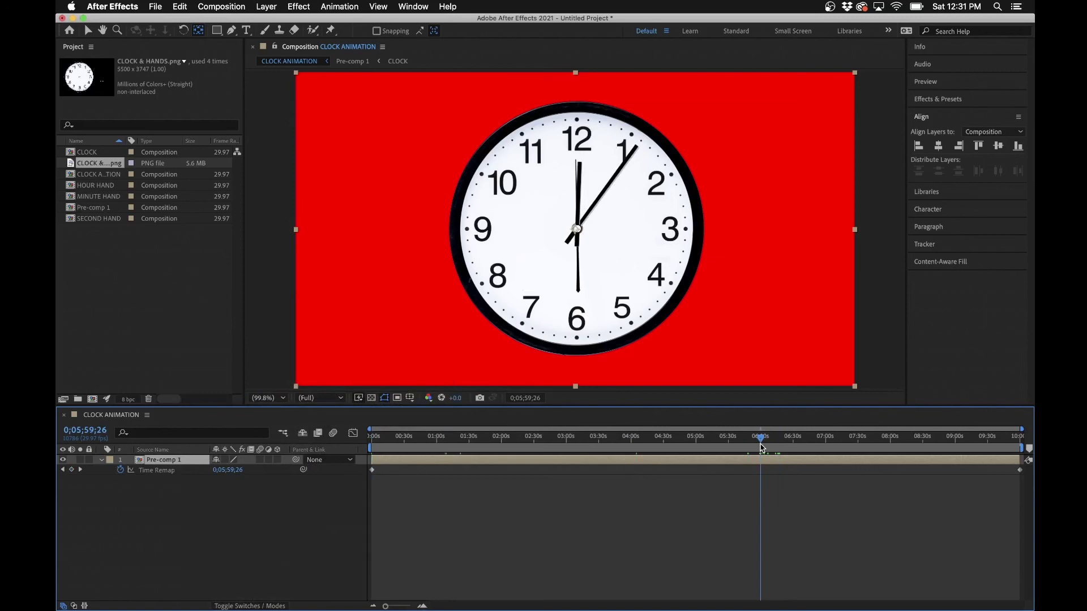
{"action": "left_click", "coordinate": [71, 469]}
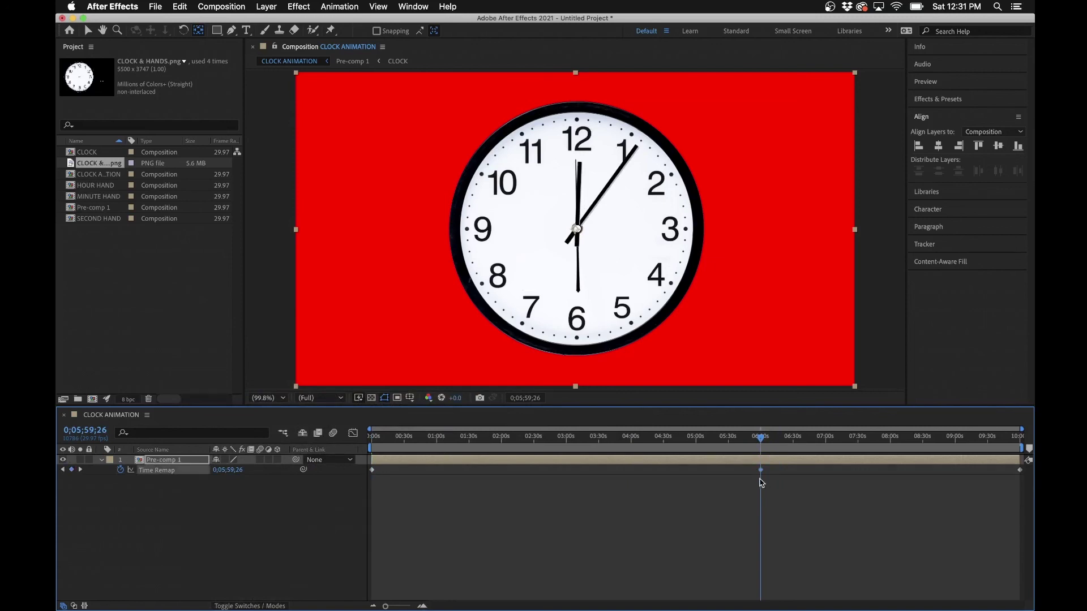
{"action": "left_click_drag", "start_coordinate": [762, 474], "coordinate": [379, 490]}
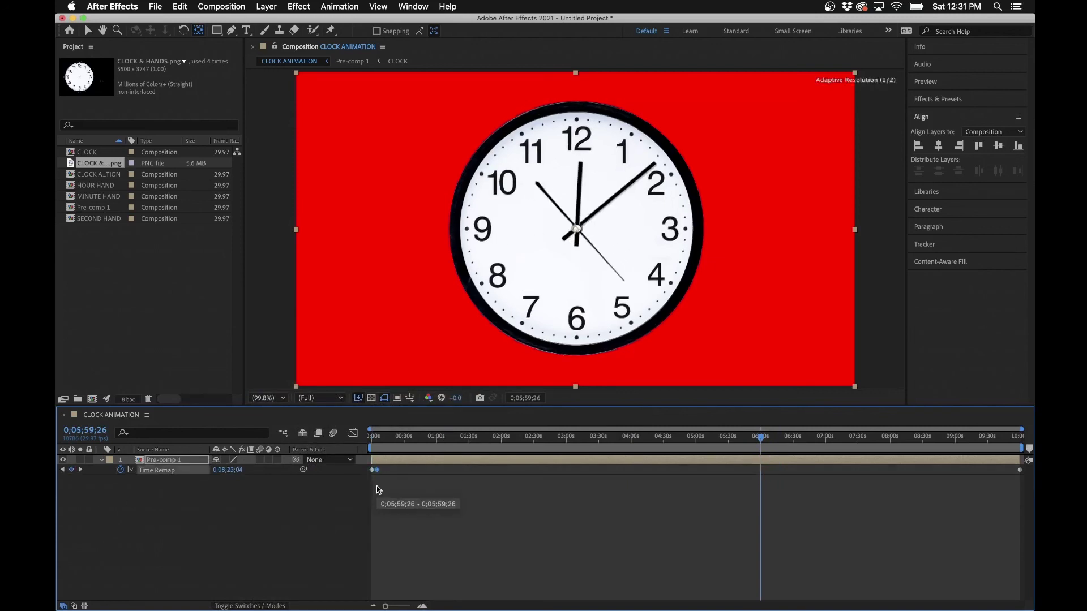
Preview the remapped clock, then zoom in and place the keyframe at 0;00;04;20.
{"action": "left_click_drag", "start_coordinate": [373, 436], "coordinate": [363, 436]}
{"action": "key", "text": "space"}
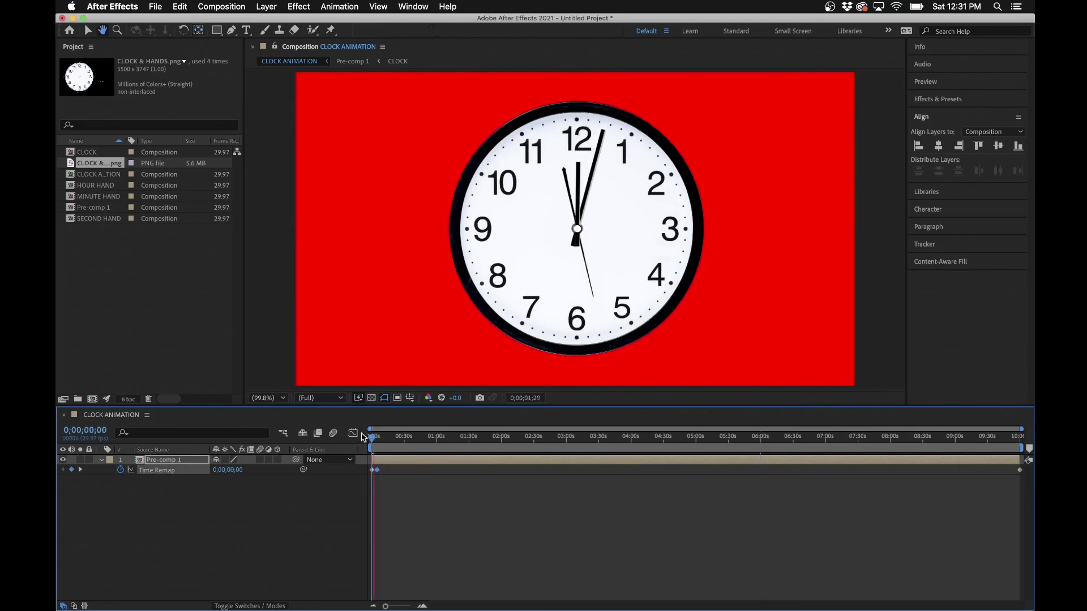
{"action": "key", "text": "="}
{"action": "key", "text": "="}
{"action": "scroll", "coordinate": [453, 486], "scroll_direction": "left", "scroll_amount": 1}
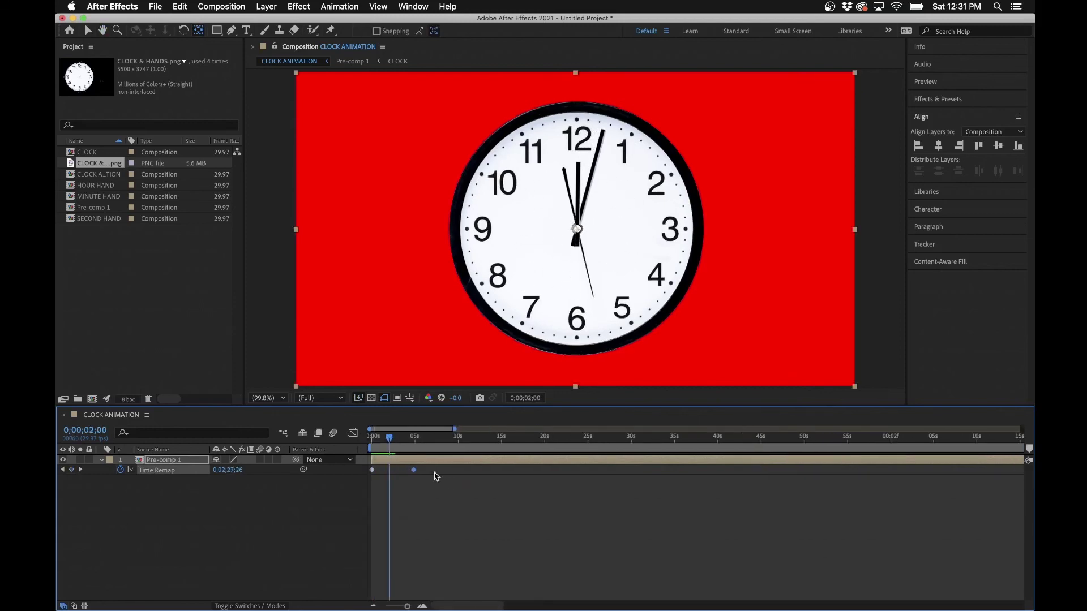
{"action": "left_click_drag", "start_coordinate": [414, 474], "coordinate": [412, 473]}
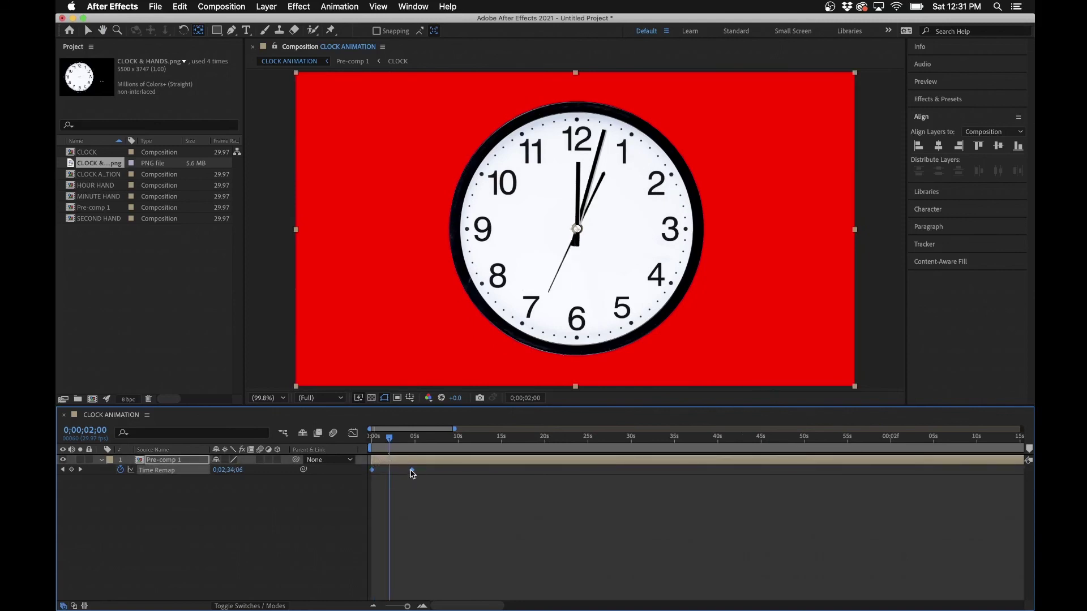
{"action": "left_click_drag", "start_coordinate": [412, 473], "coordinate": [412, 474]}
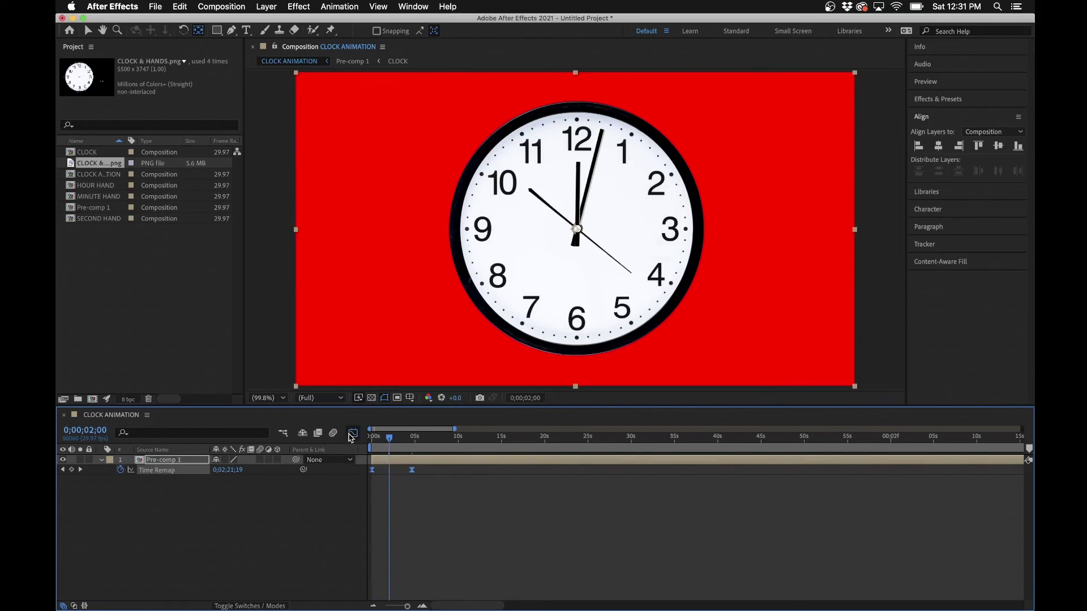
In the Graph Editor, drag the Time Remap influence handle into a sharp early speed peak, then preview.
{"action": "left_click", "coordinate": [352, 433]}
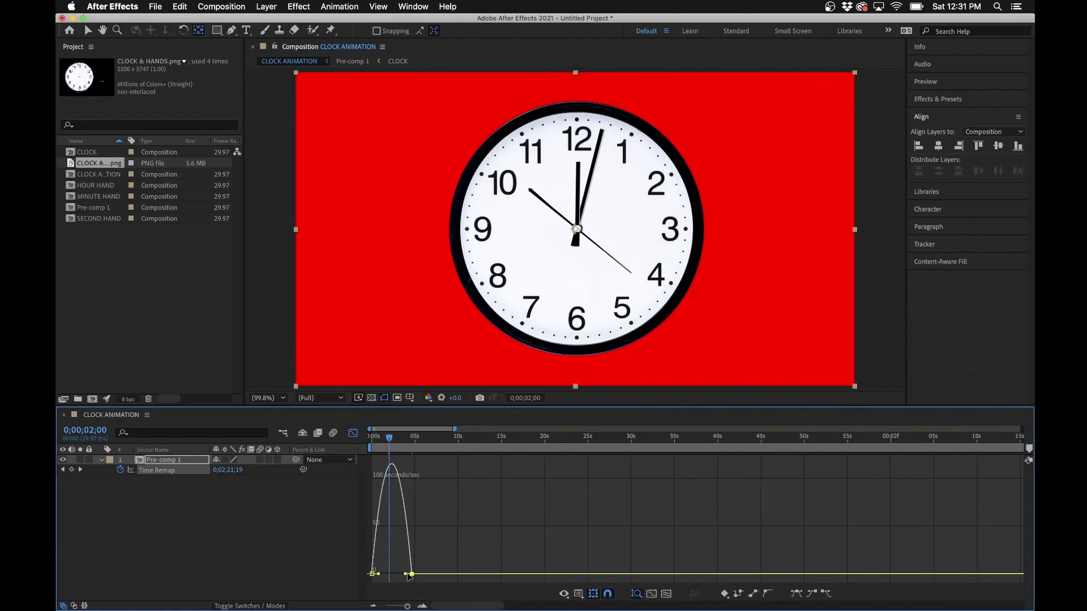
{"action": "left_click_drag", "start_coordinate": [406, 574], "coordinate": [395, 574]}
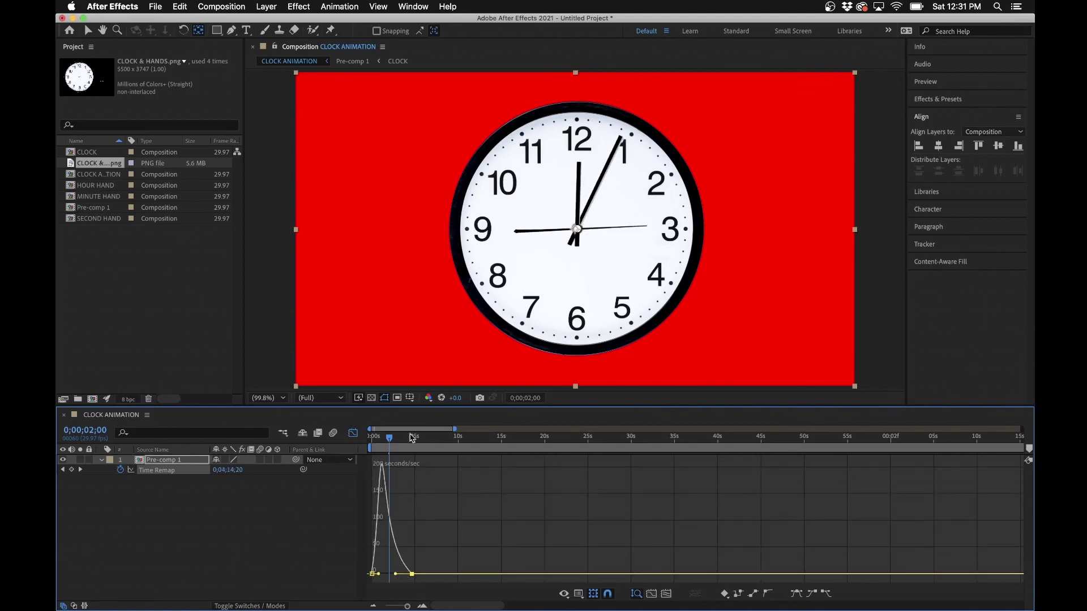
{"action": "left_click_drag", "start_coordinate": [384, 441], "coordinate": [370, 440]}
{"action": "key", "text": "space"}
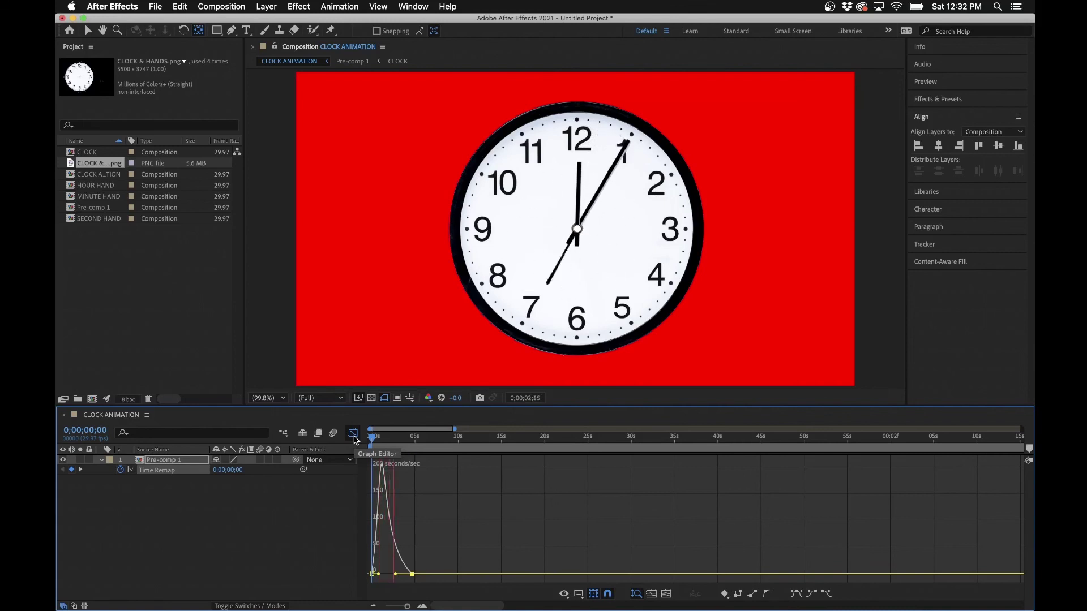
{"action": "key", "text": "space"}
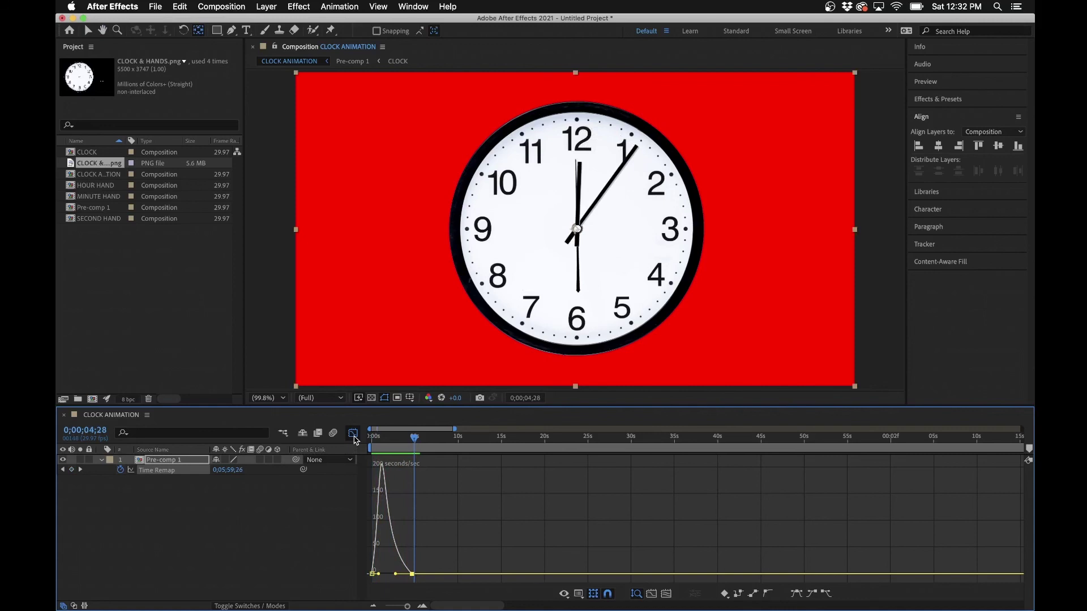